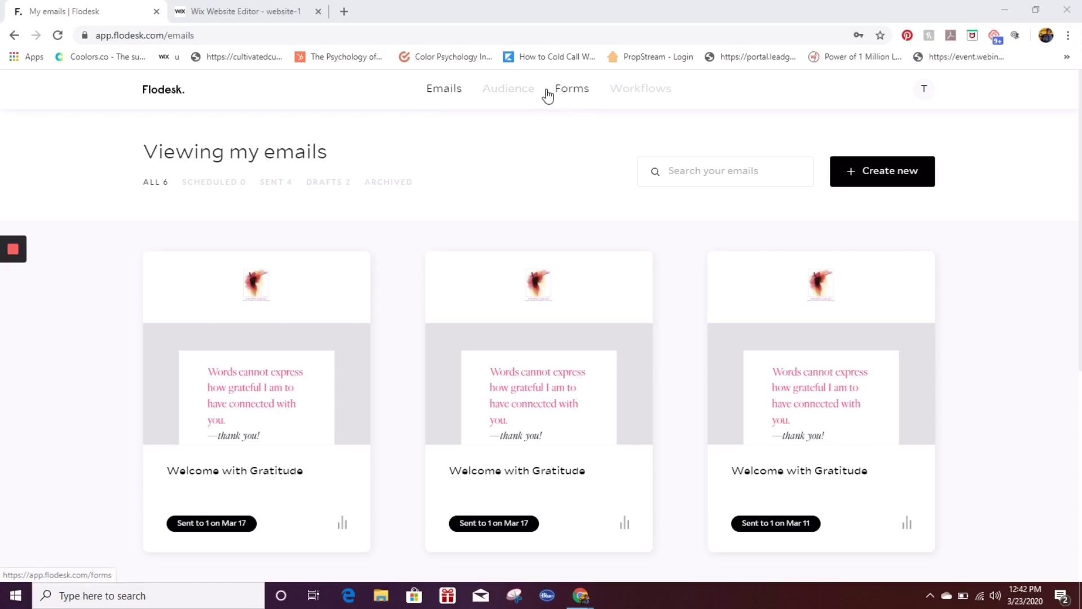
- From the Flodesk emails overview, bring up the Audience dropdown in the top navigation
mouse_move(519, 93)
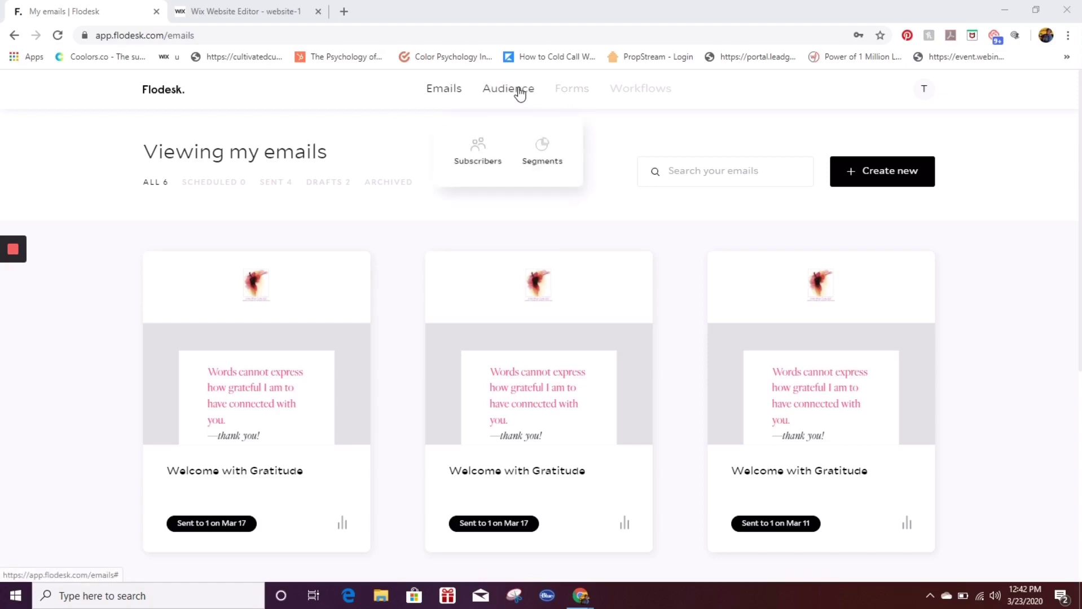
- Open My Segments, listing All Subscribers (4 subscribers) and Website (0)
left_click(540, 163)
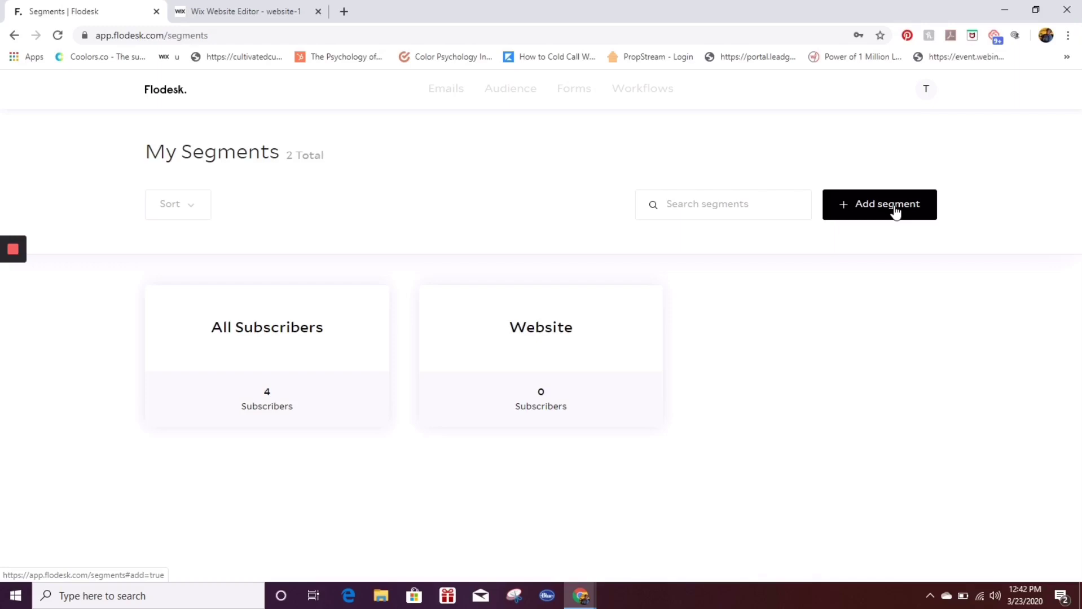
mouse_move(544, 341)
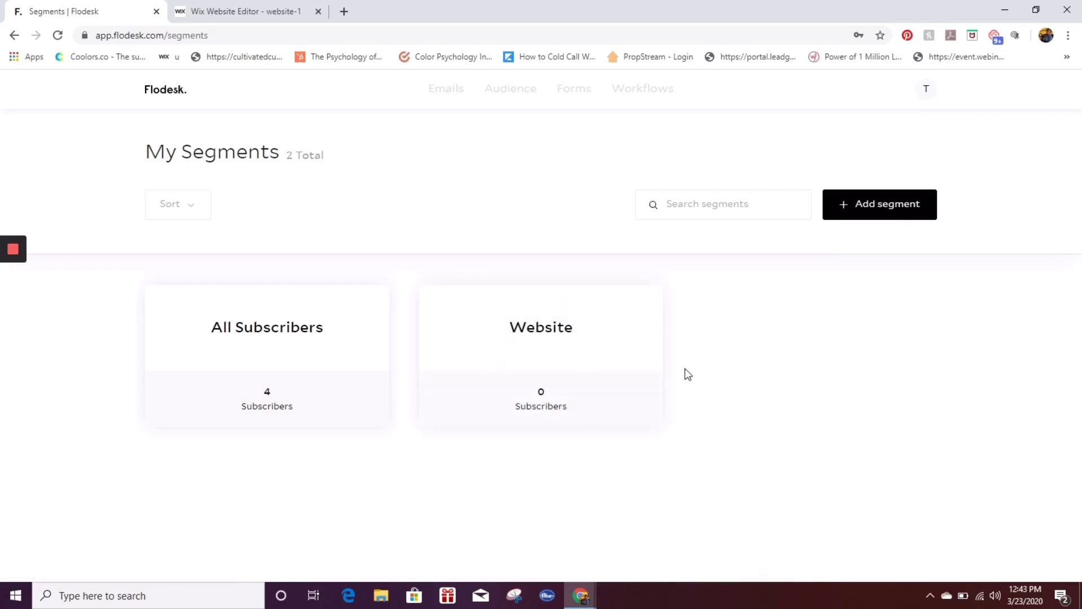
mouse_move(484, 410)
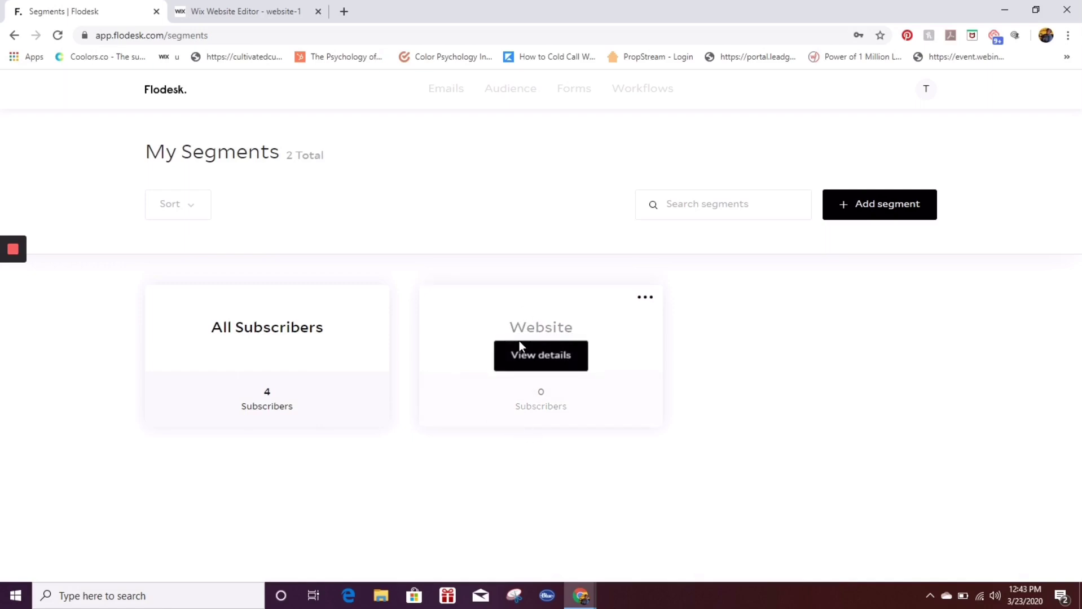
mouse_move(275, 345)
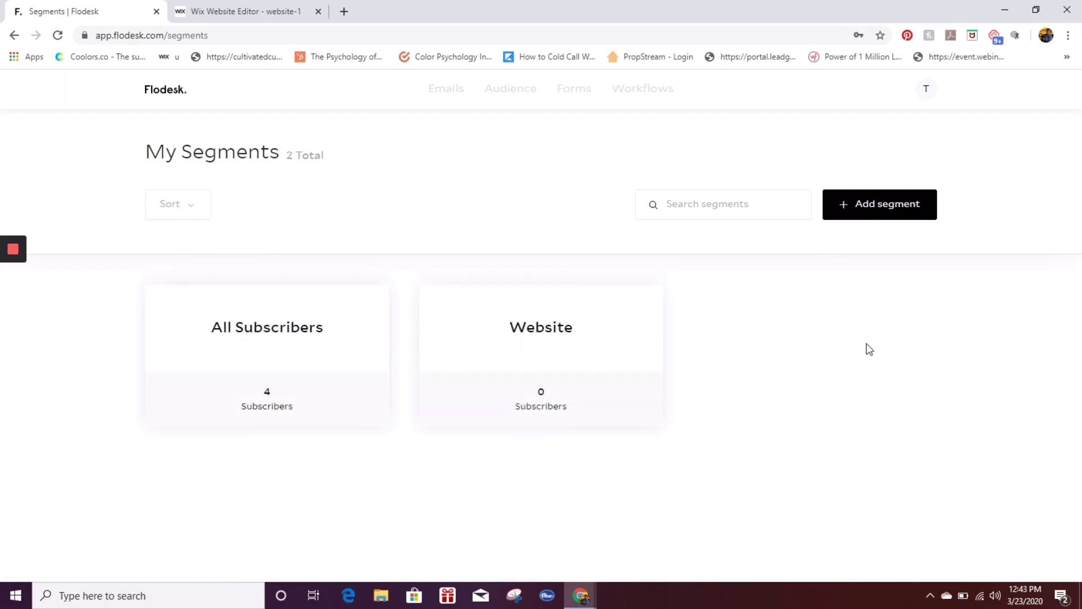
- Go to the Forms list and start creating a new form
left_click(574, 91)
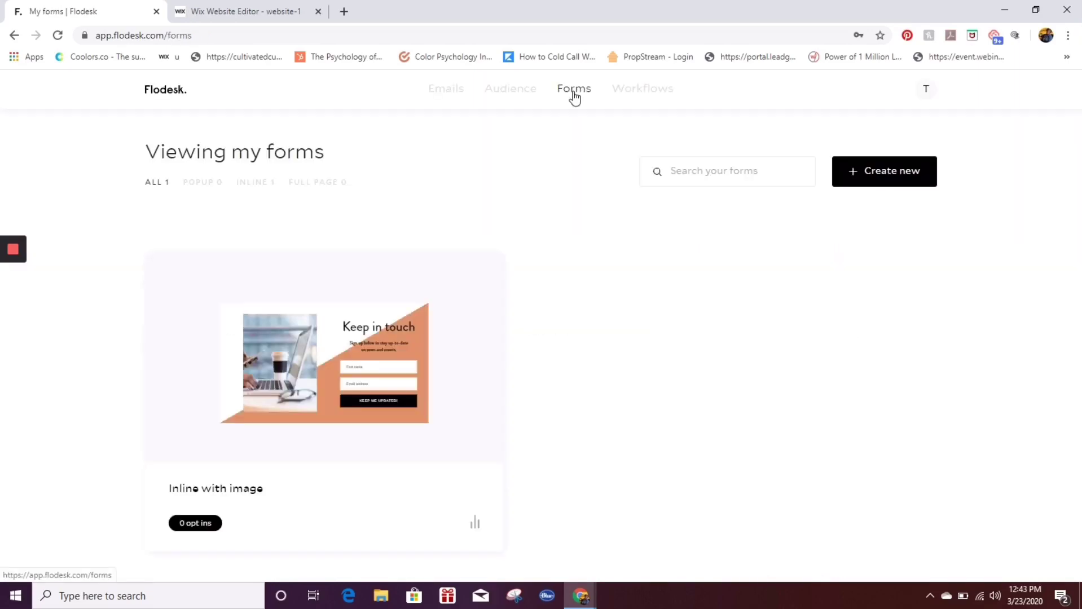
mouse_move(435, 387)
left_click(894, 178)
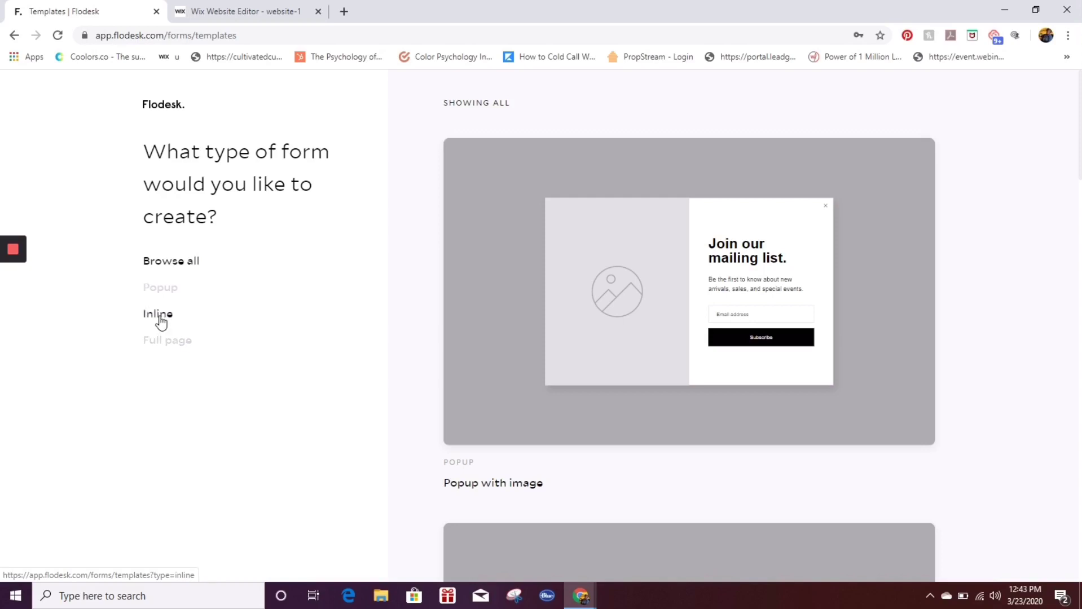
- Filter the templates to Inline and scroll to the Inline with image design
left_click(160, 315)
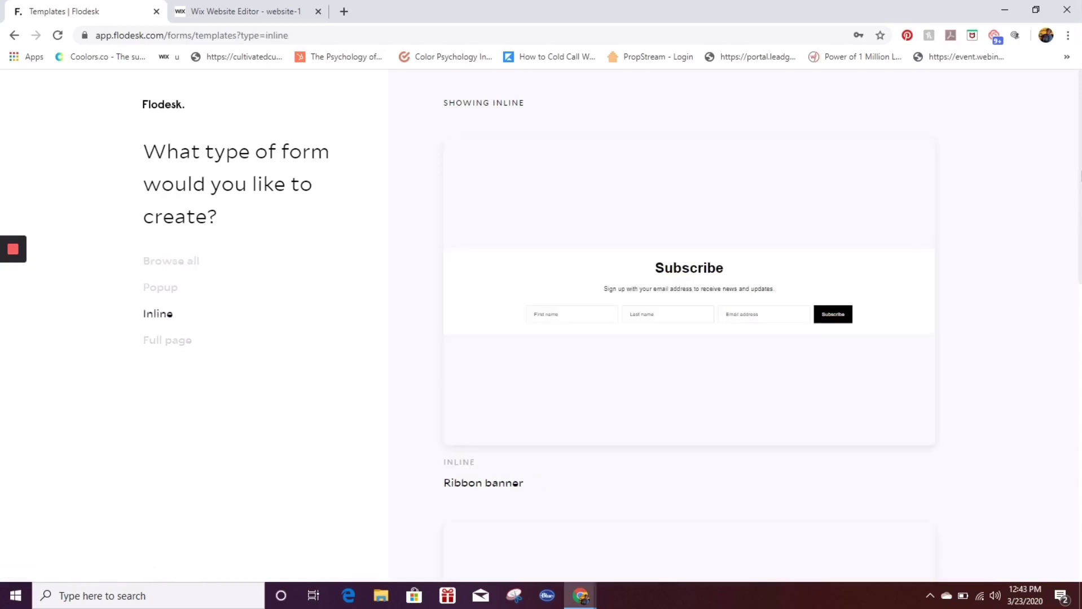
scroll(1027, 260, "down", 2)
scroll(688, 327, "up", 2)
mouse_move(680, 291)
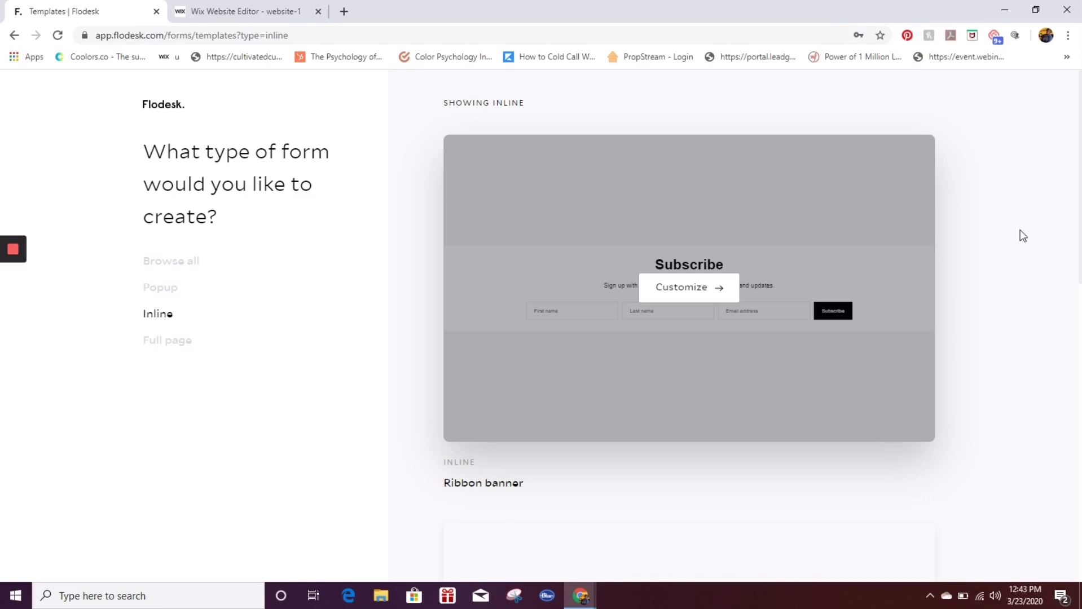
left_click_drag(1079, 185, 1080, 336)
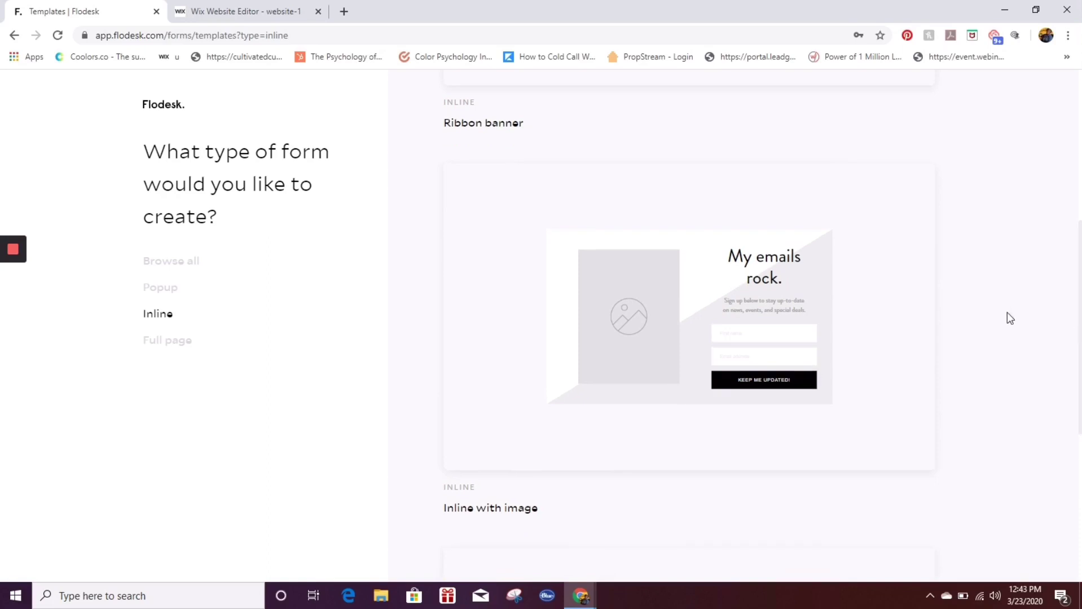
mouse_move(767, 305)
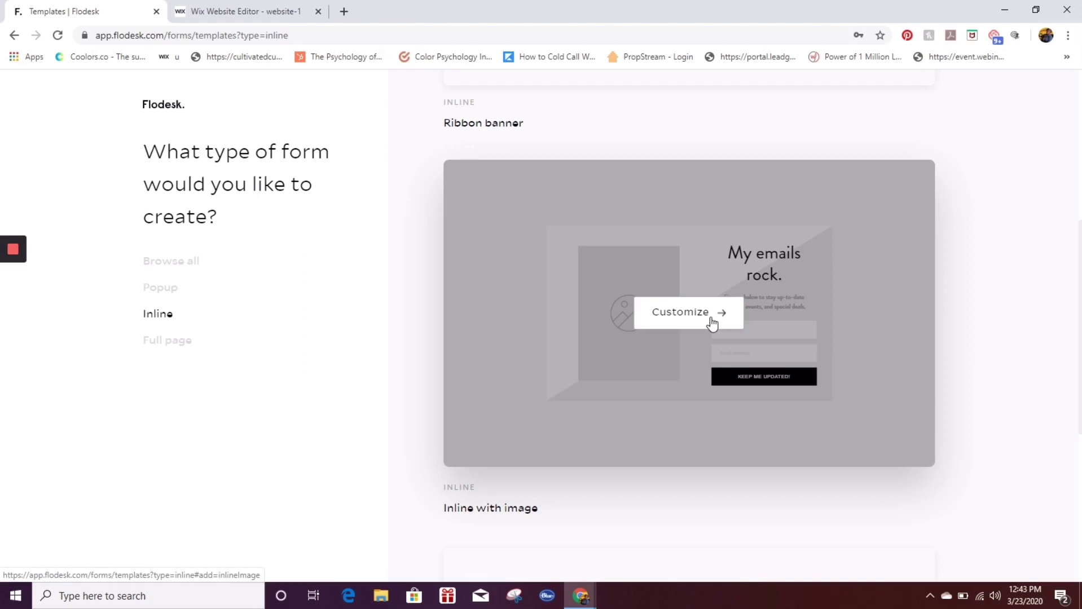
- Customize the Inline with image template, sending new subscribers to the Website segment, and save
left_click(709, 320)
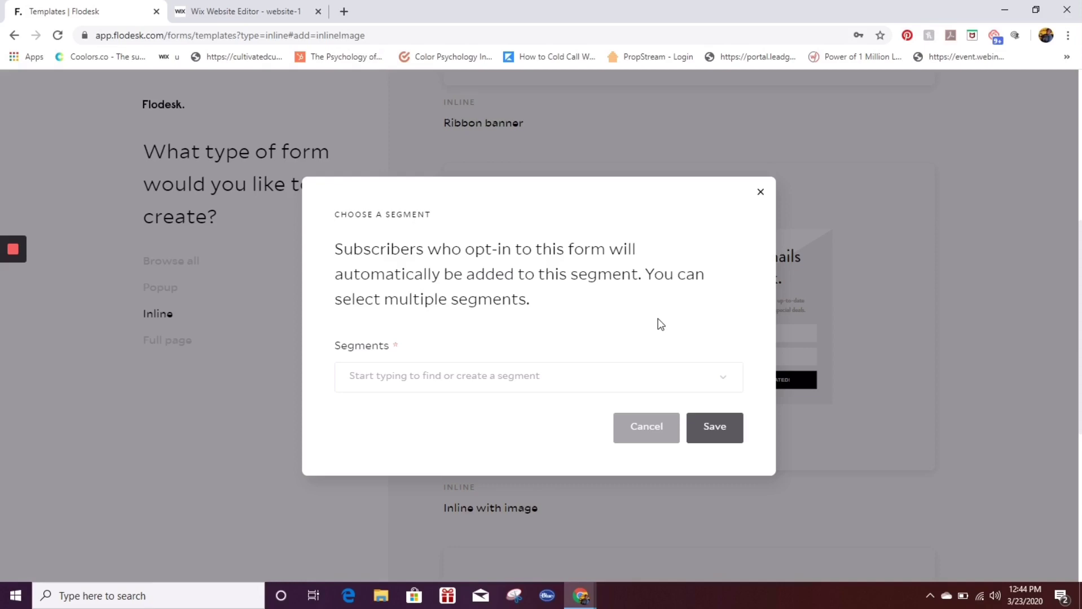
left_click(498, 383)
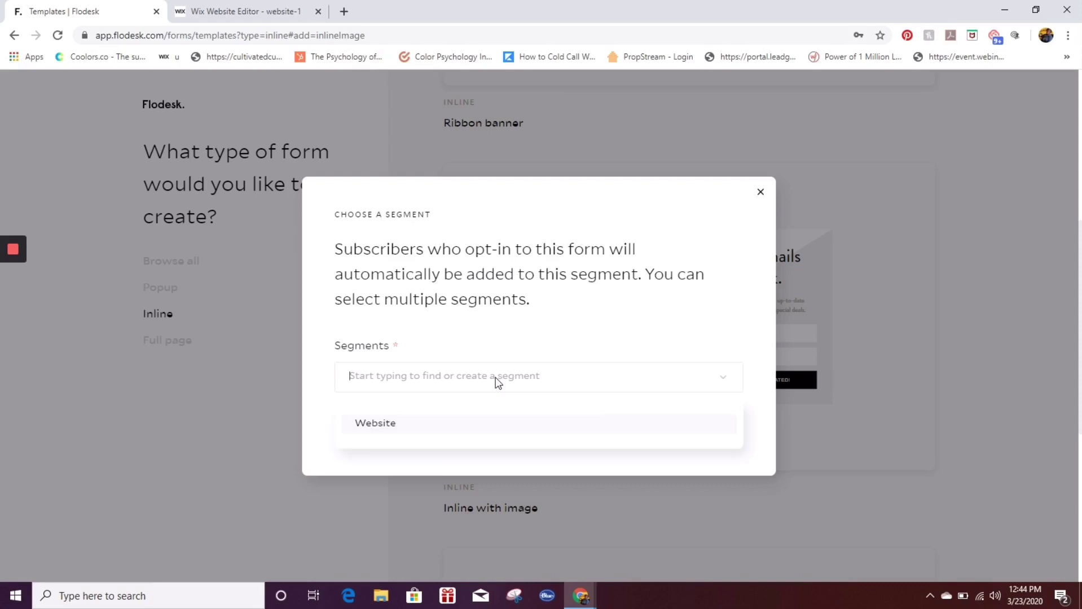
left_click(388, 426)
left_click(730, 432)
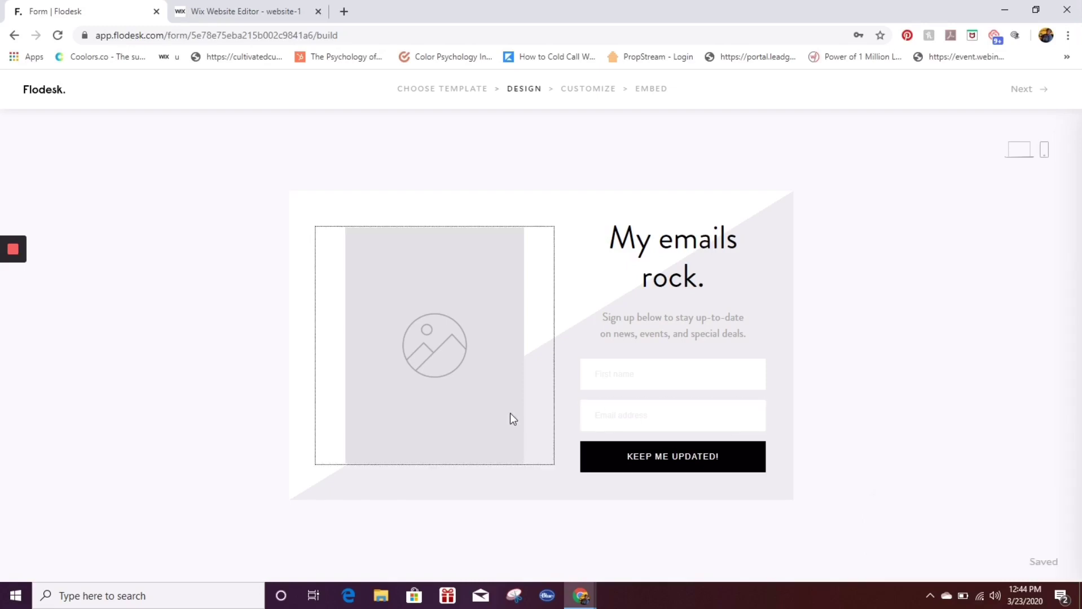
- Set the form image's shape to square after trying the circle and tall rectangle shapes
left_click(422, 357)
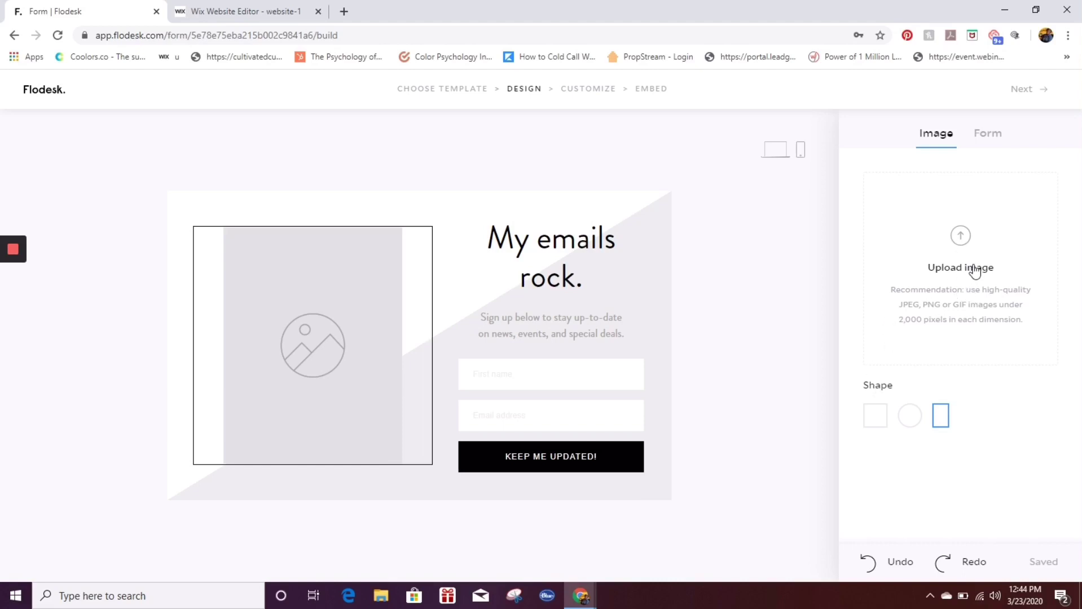
left_click(882, 430)
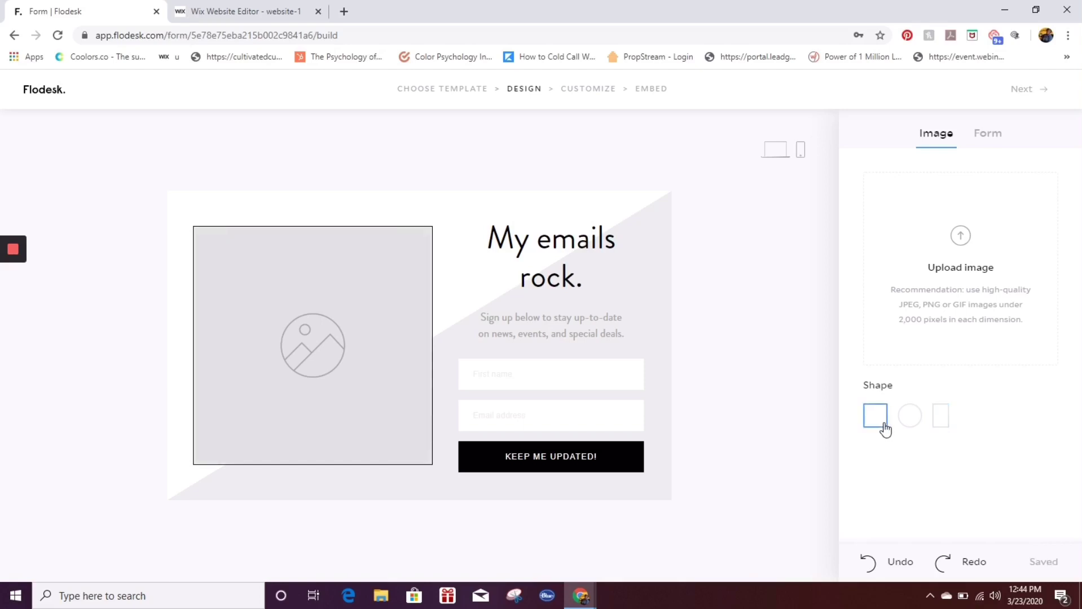
left_click(914, 424)
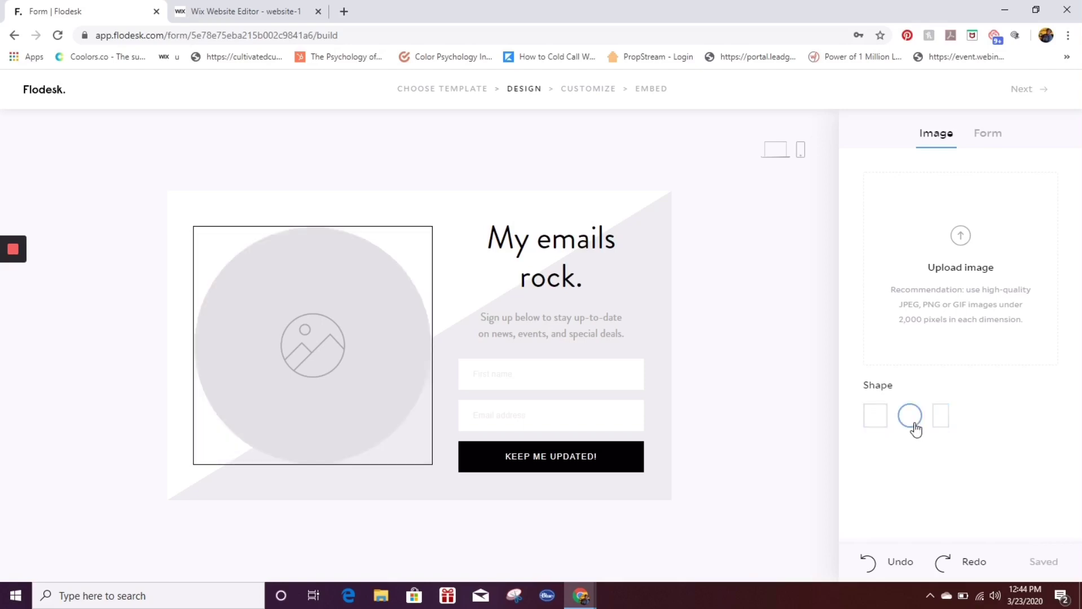
left_click(947, 427)
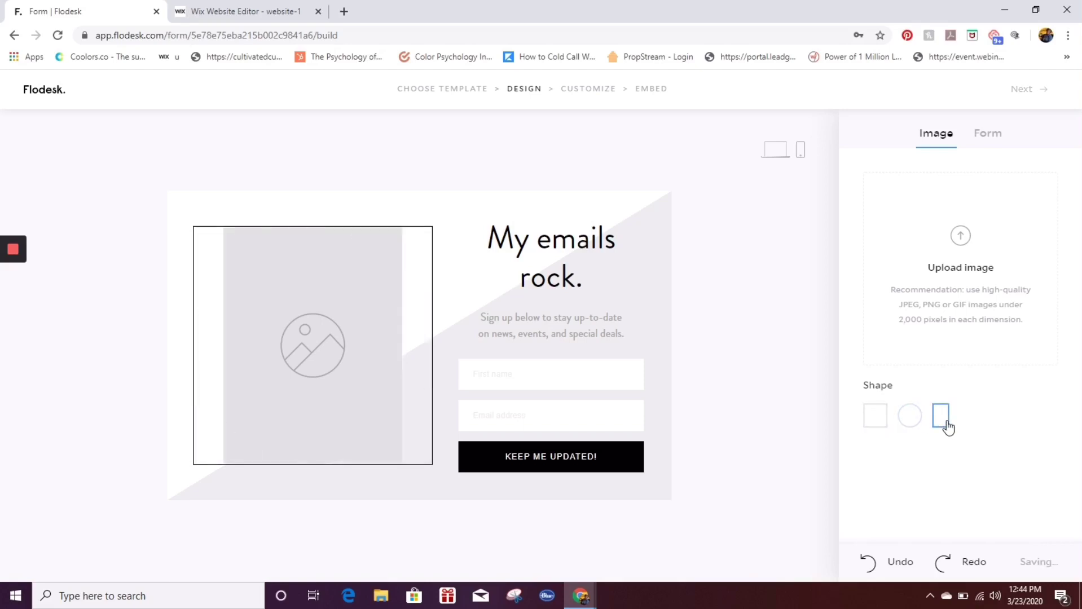
left_click(884, 428)
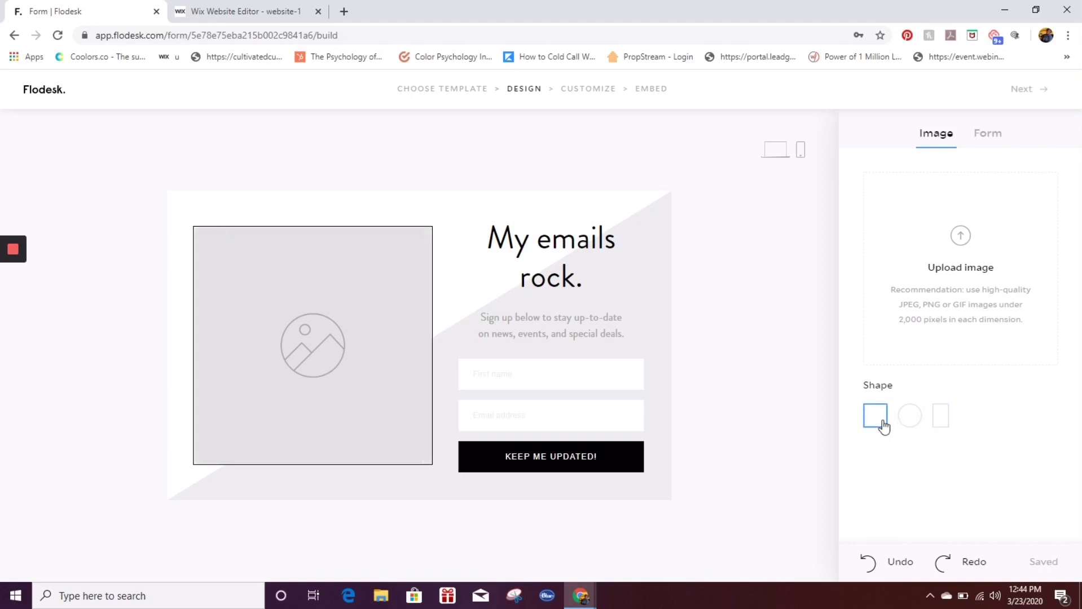
- Upload the laptop-and-cellphone photo from Downloads into the form's square image slot
left_click(960, 241)
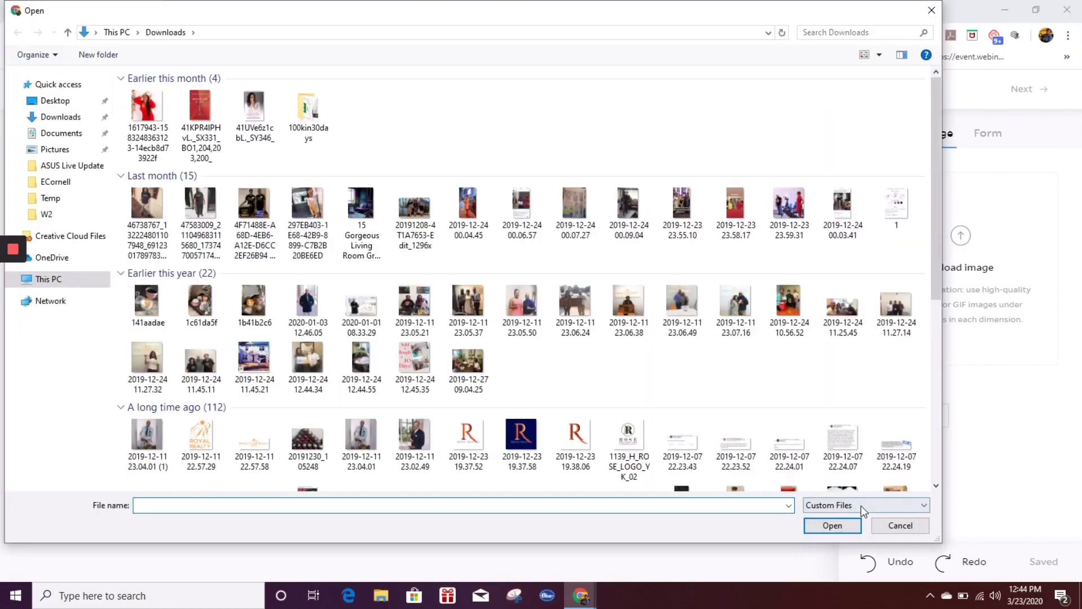
left_click(861, 507)
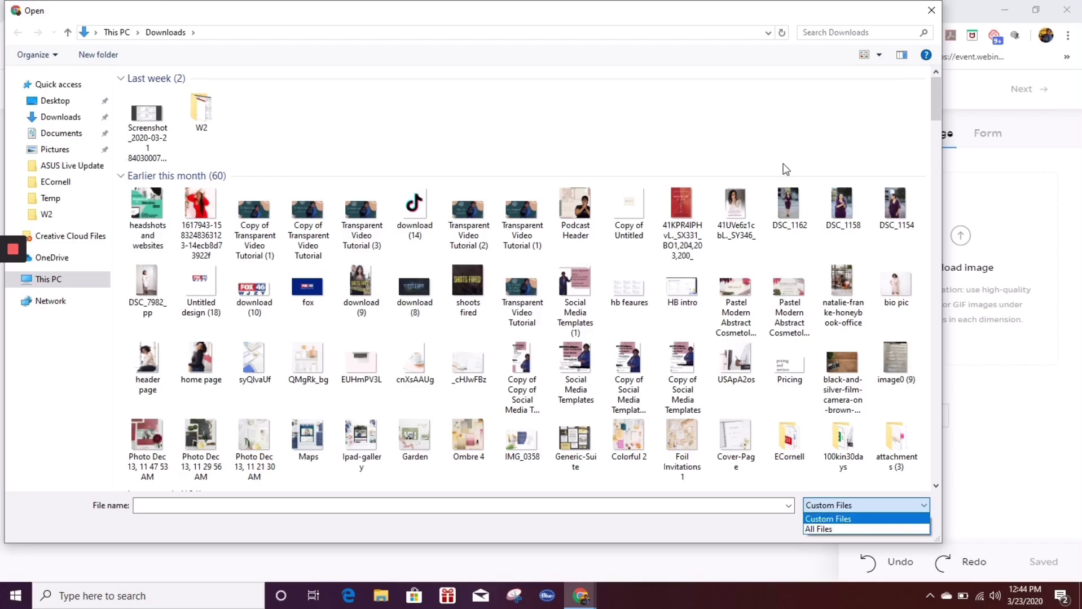
left_click(936, 93)
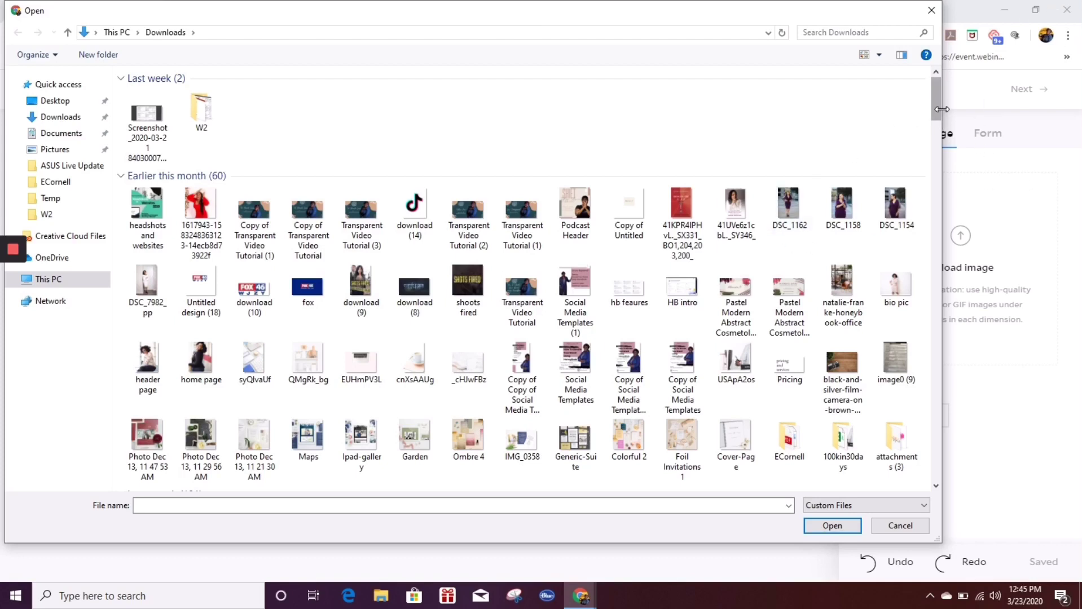
left_click_drag(940, 108, 957, 234)
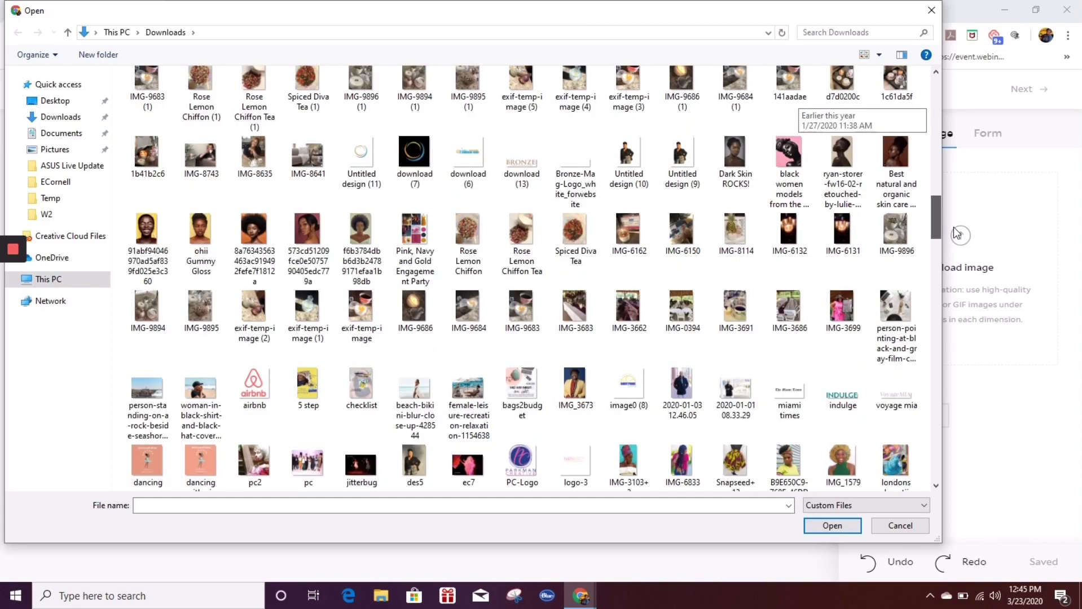
left_click_drag(956, 233, 947, 154)
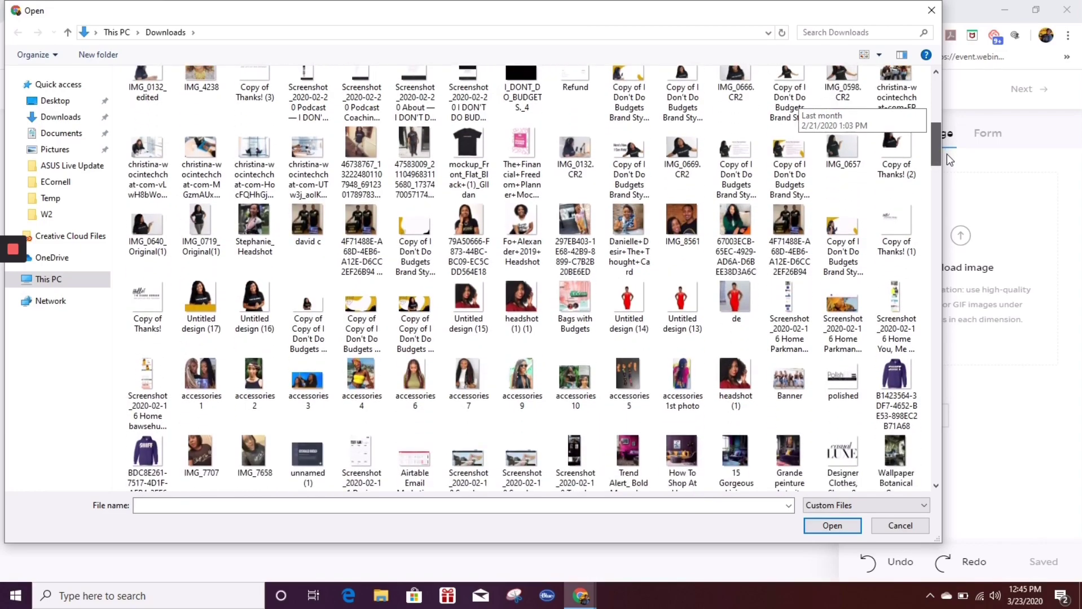
left_click_drag(947, 154, 956, 205)
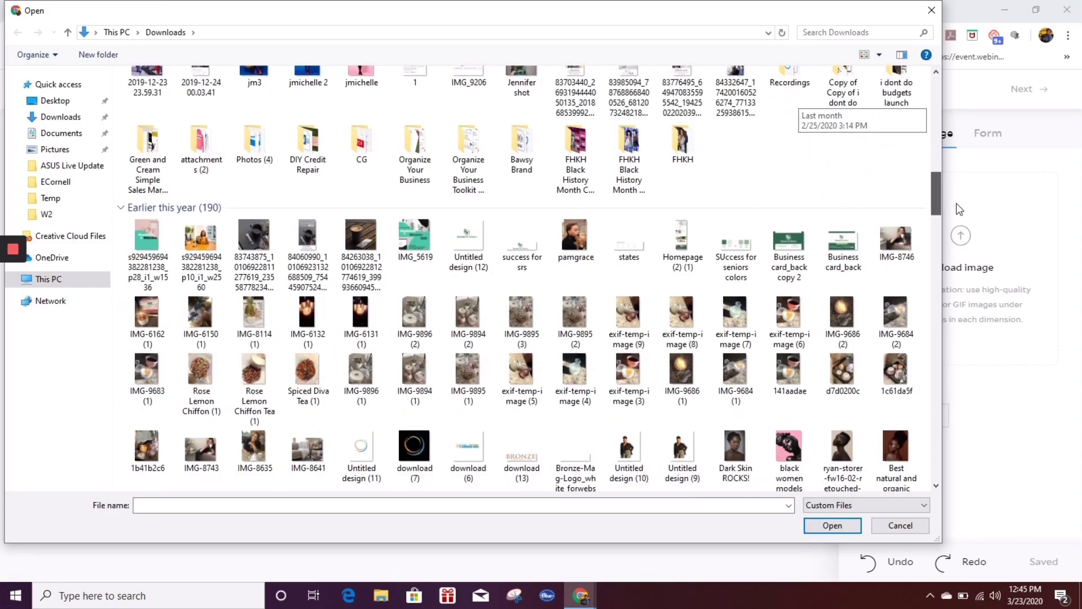
left_click_drag(957, 208, 970, 278)
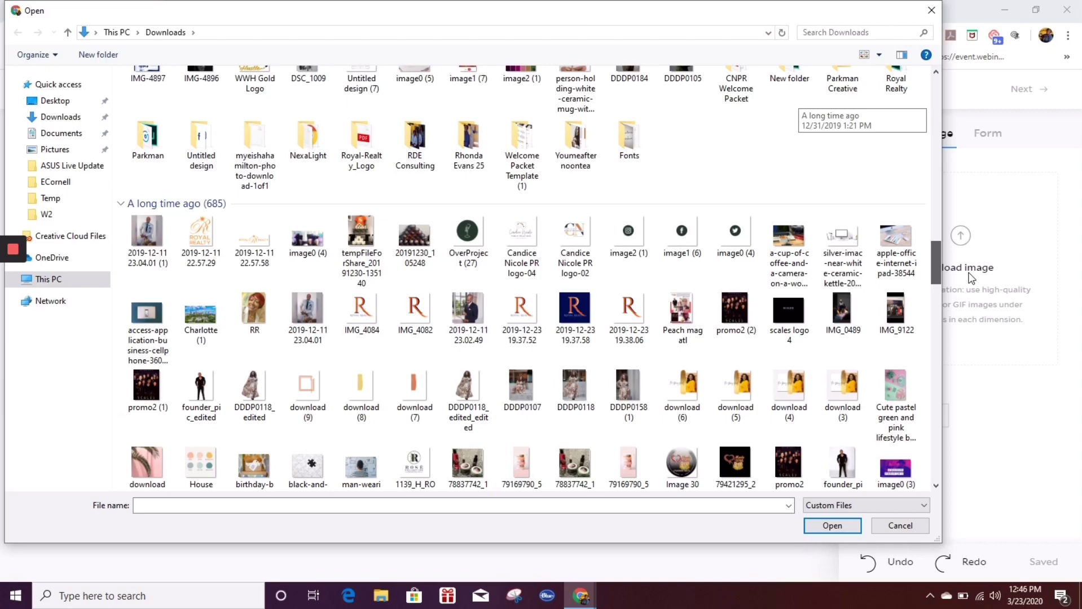
left_click_drag(970, 277, 971, 280)
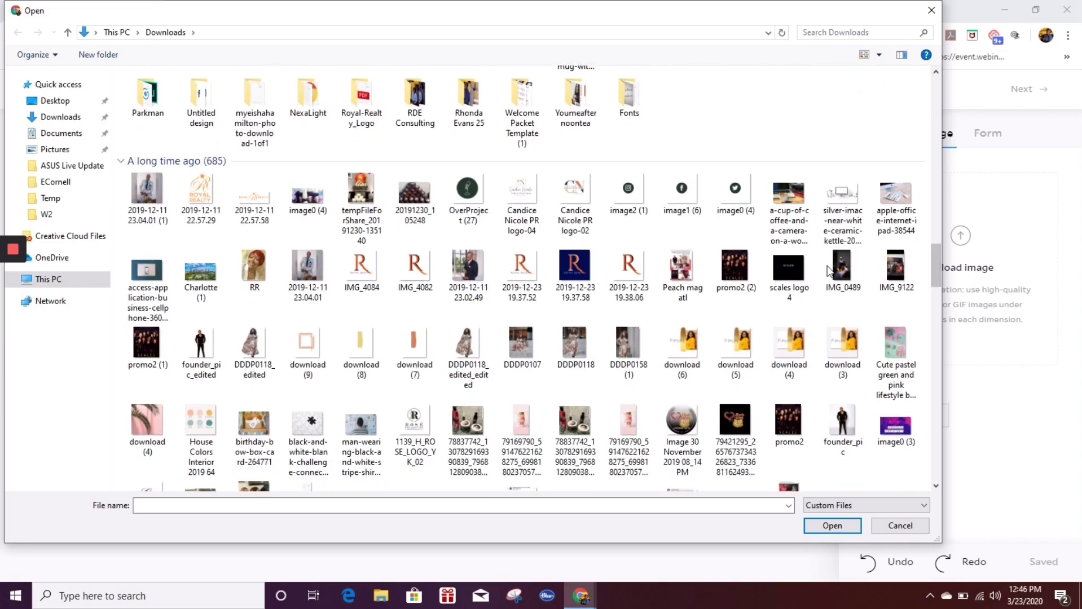
double_click(142, 275)
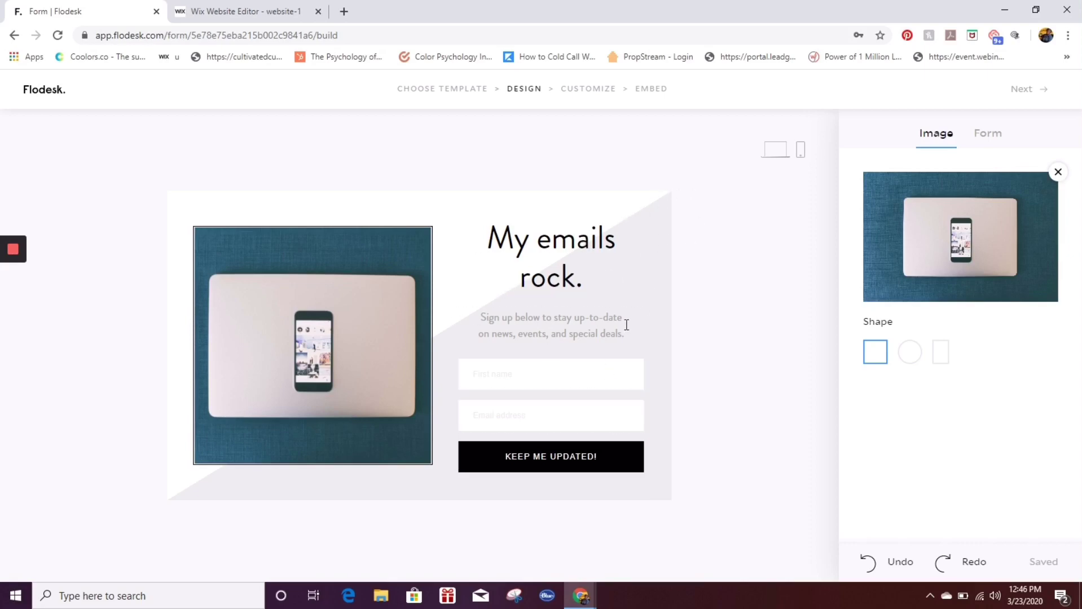
- Switch the form's background style to diagonal after trying the wavy and plain styles
left_click(656, 307)
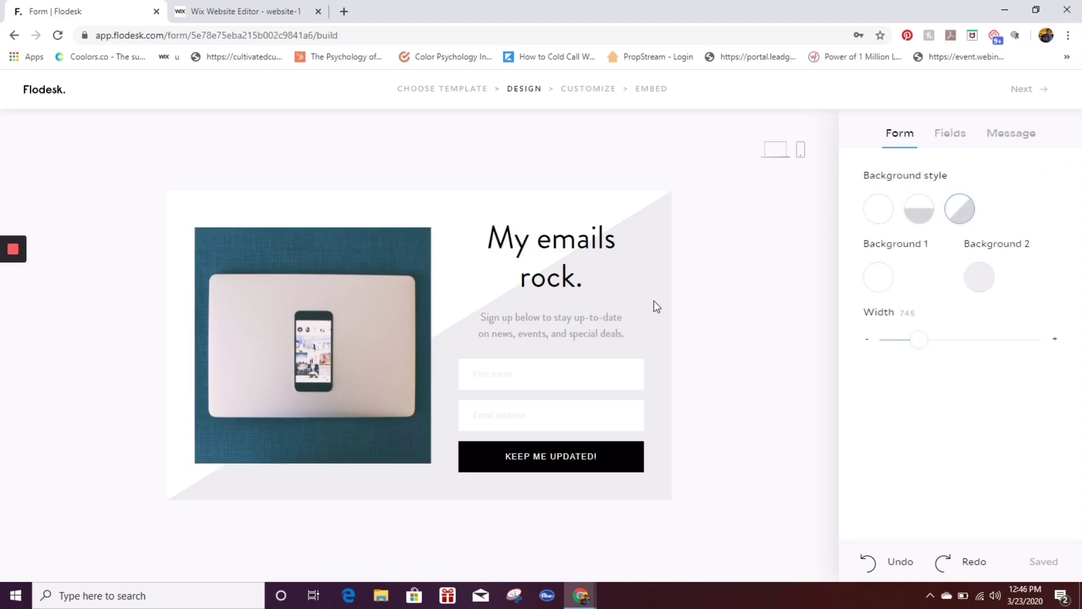
left_click(927, 211)
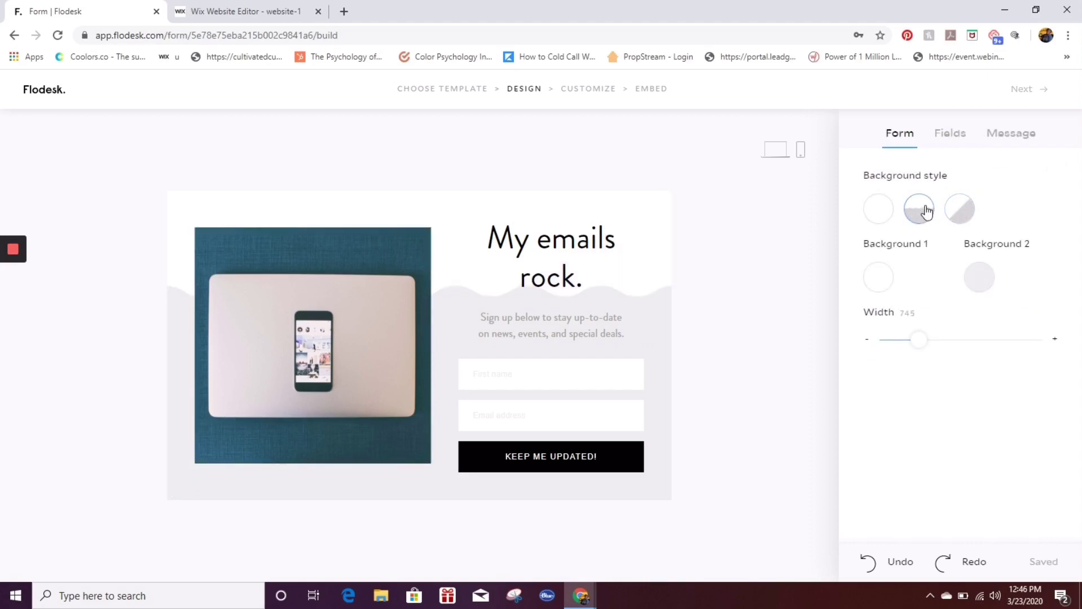
left_click(871, 220)
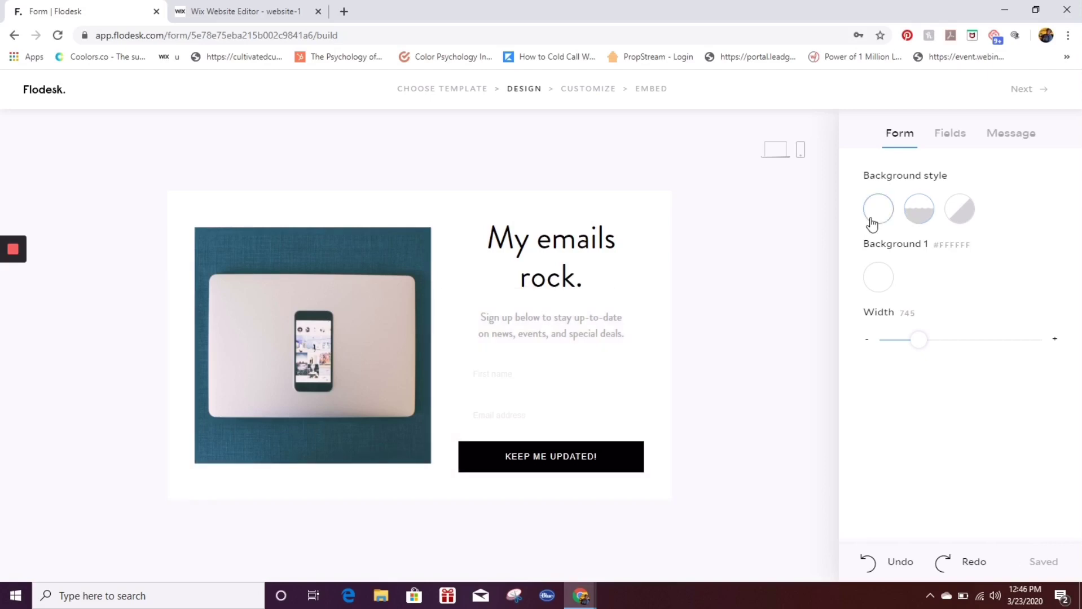
left_click(959, 223)
- Set Background 2 to the custom orange hex colour #DD9168
left_click(986, 279)
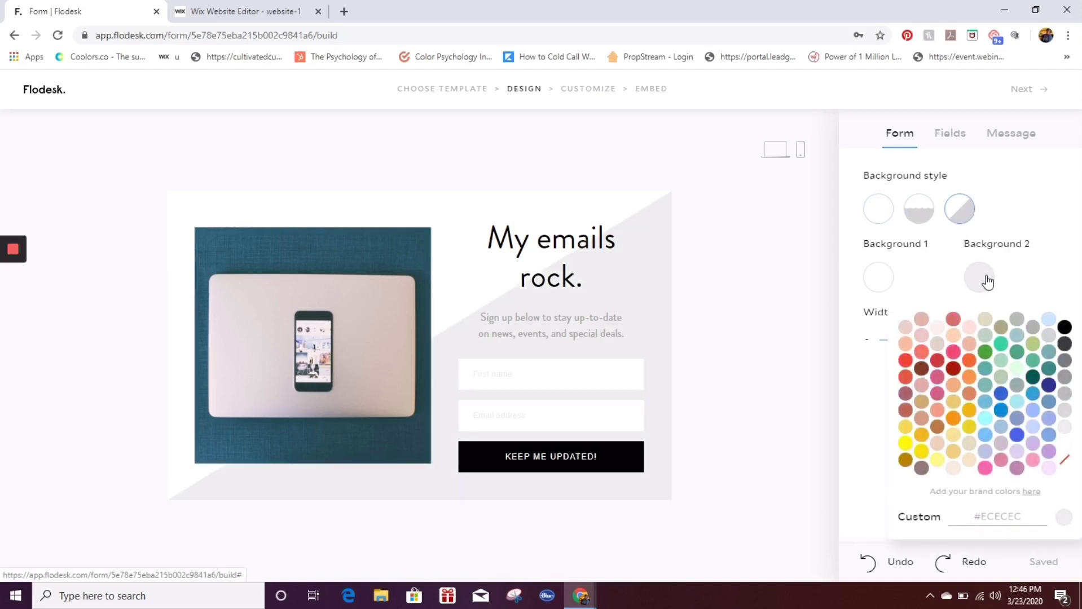
left_click(1005, 514)
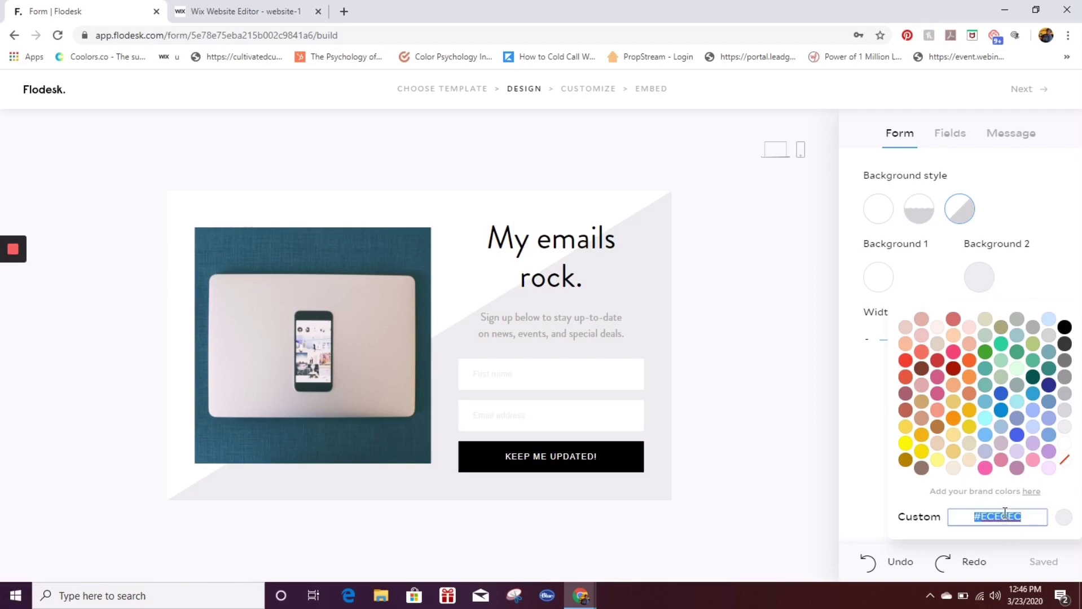
key("BackSpace")
type("#D")
type("D9668")
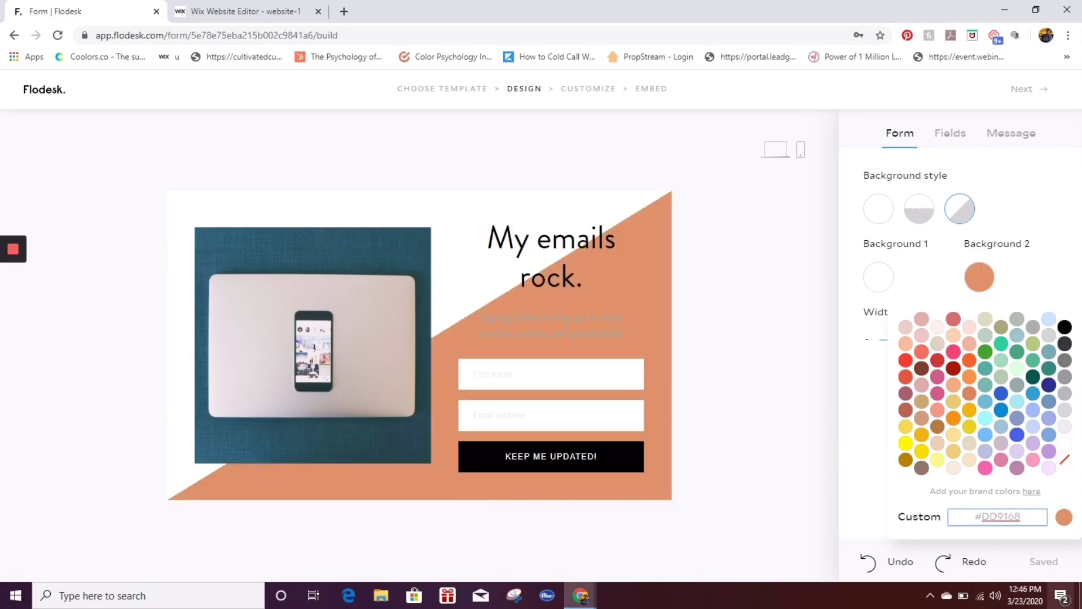
left_click(1062, 523)
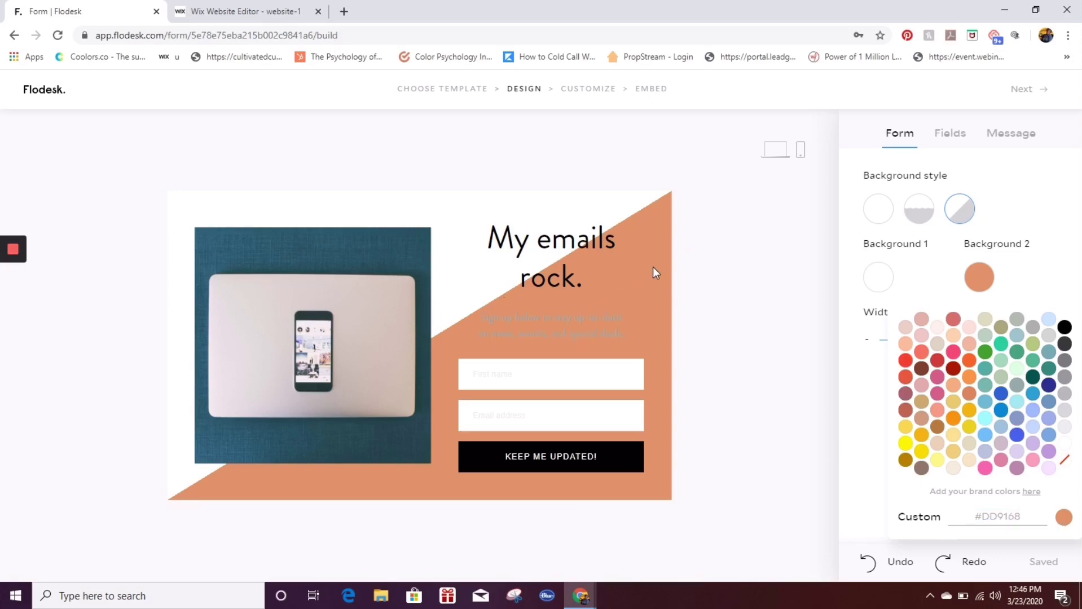
left_click(568, 322)
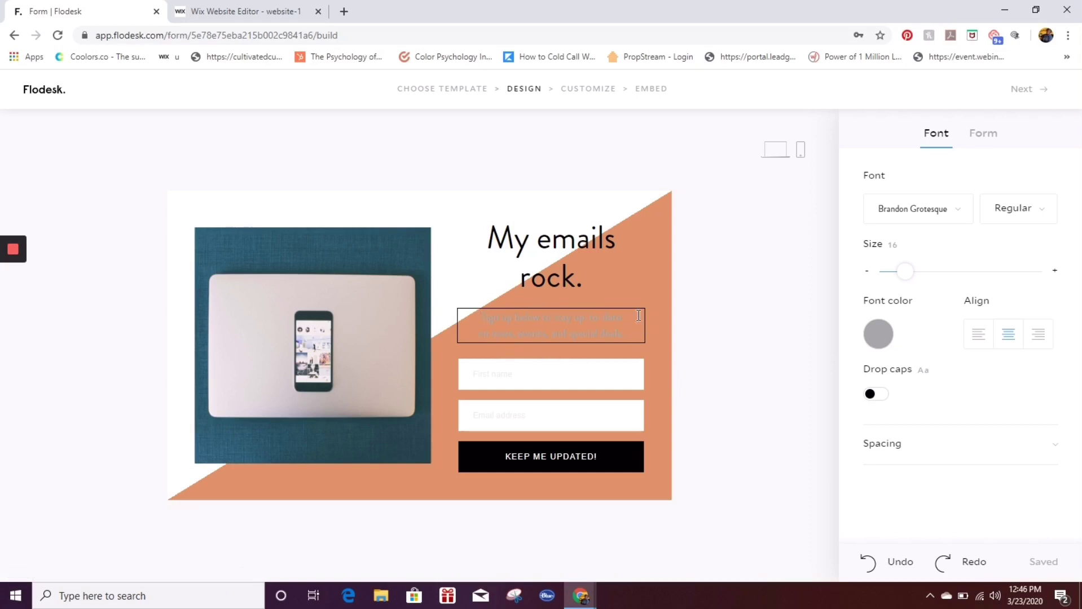
- Make the subtitle text black
left_click(878, 334)
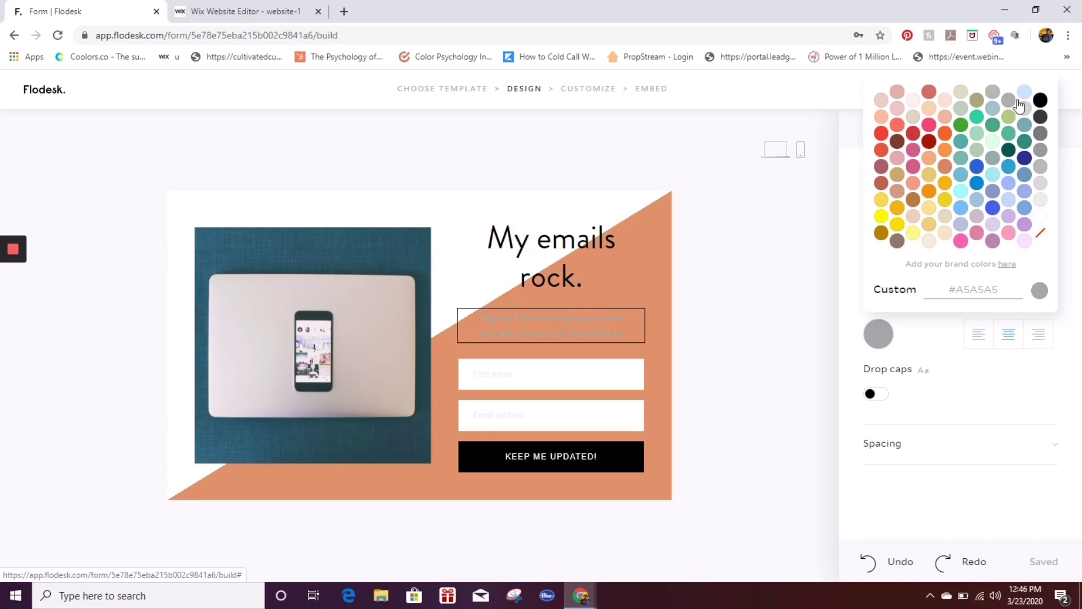
left_click(1040, 100)
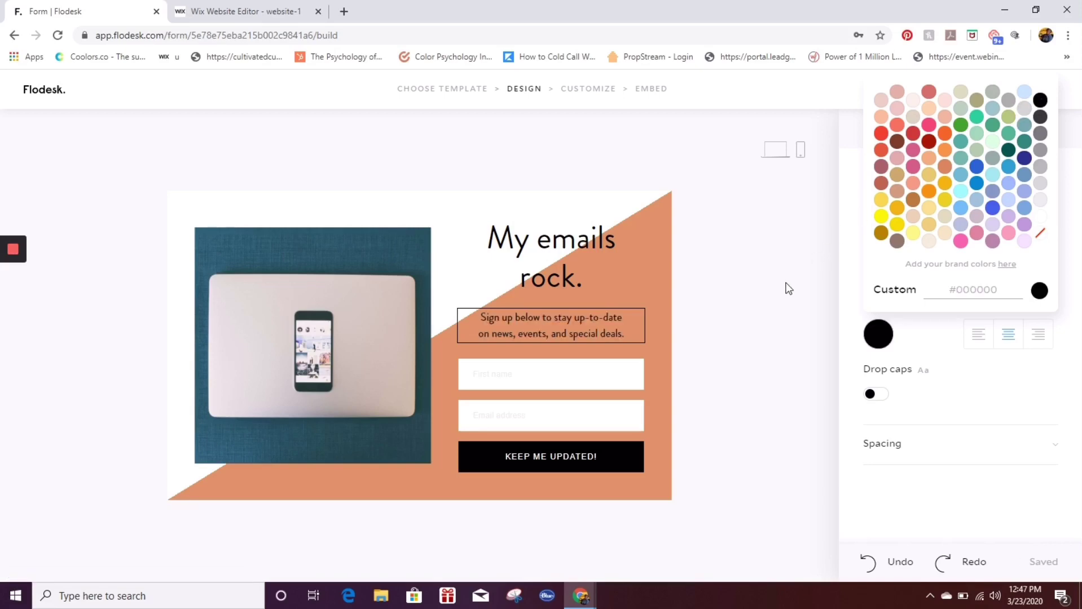
left_click(760, 306)
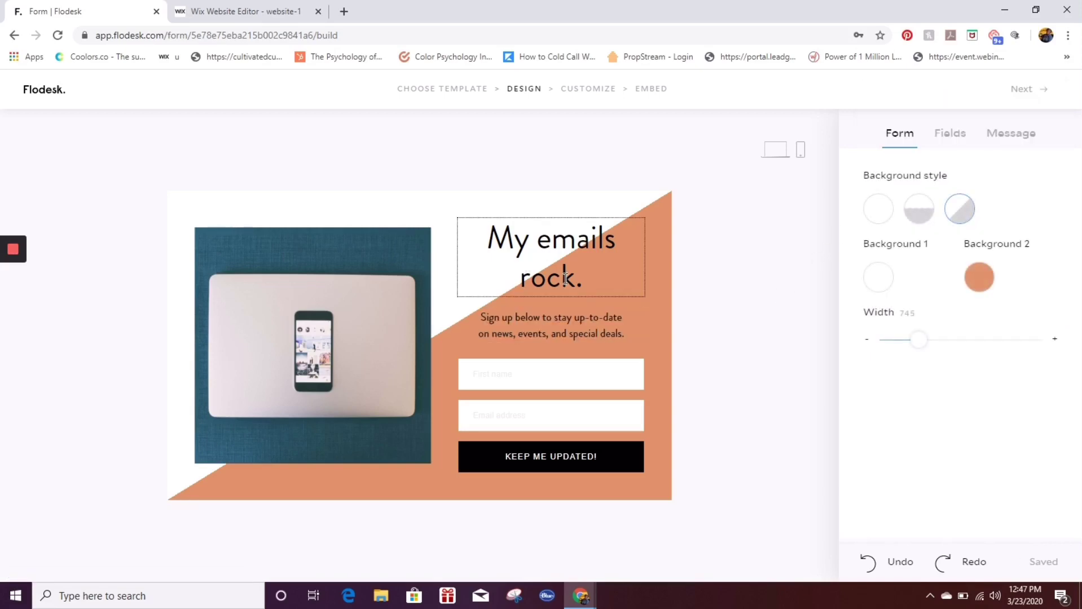
- Replace the 'My emails rock.' heading with 'Keep in touch!'
double_click(565, 277)
left_click(594, 280)
left_click_drag(591, 280, 482, 244)
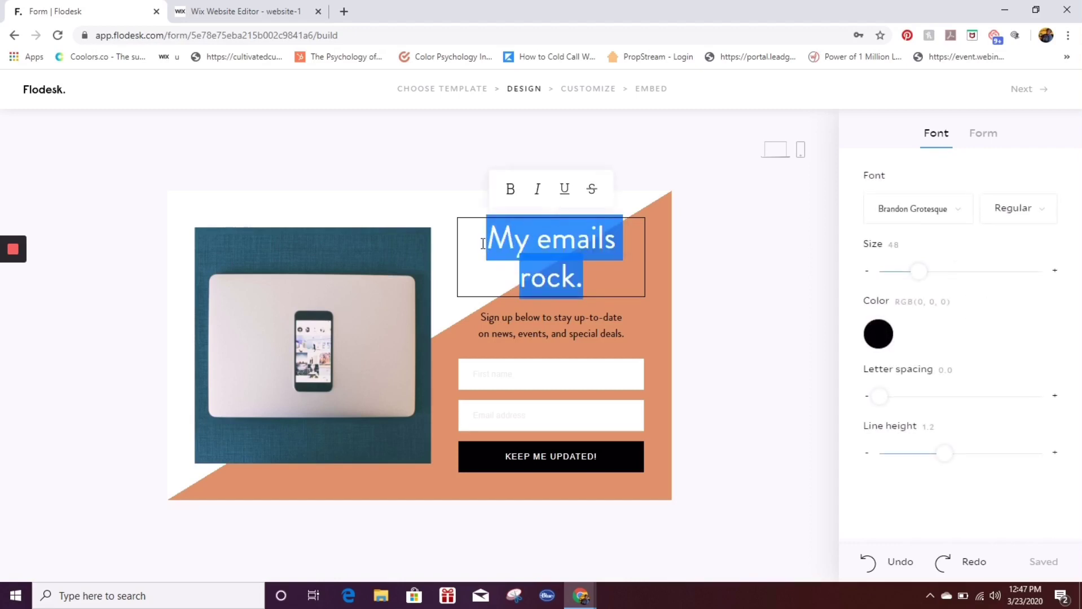
type("Keep ")
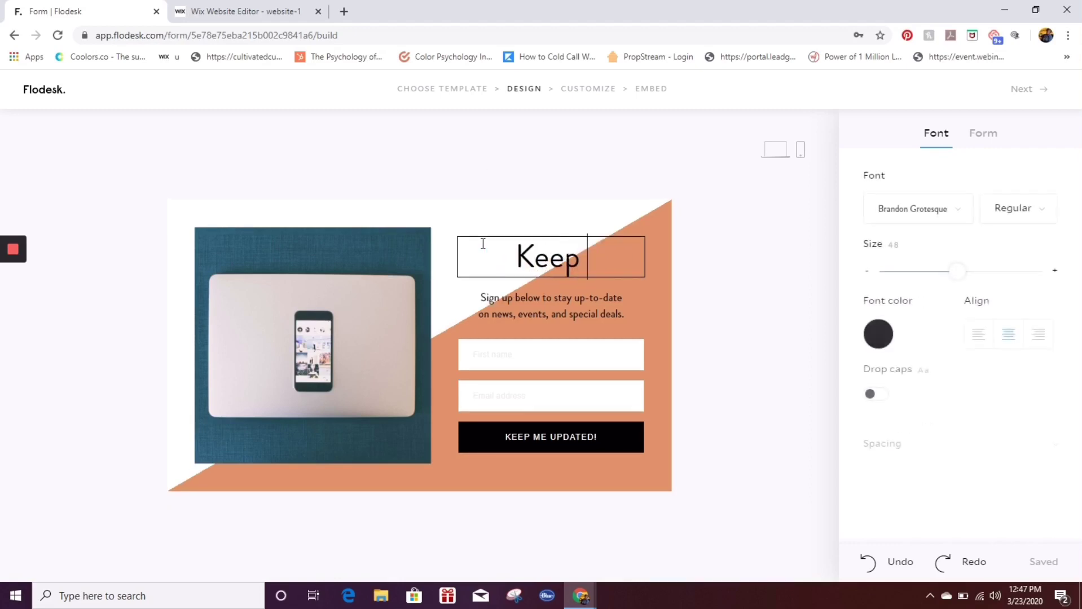
type("i")
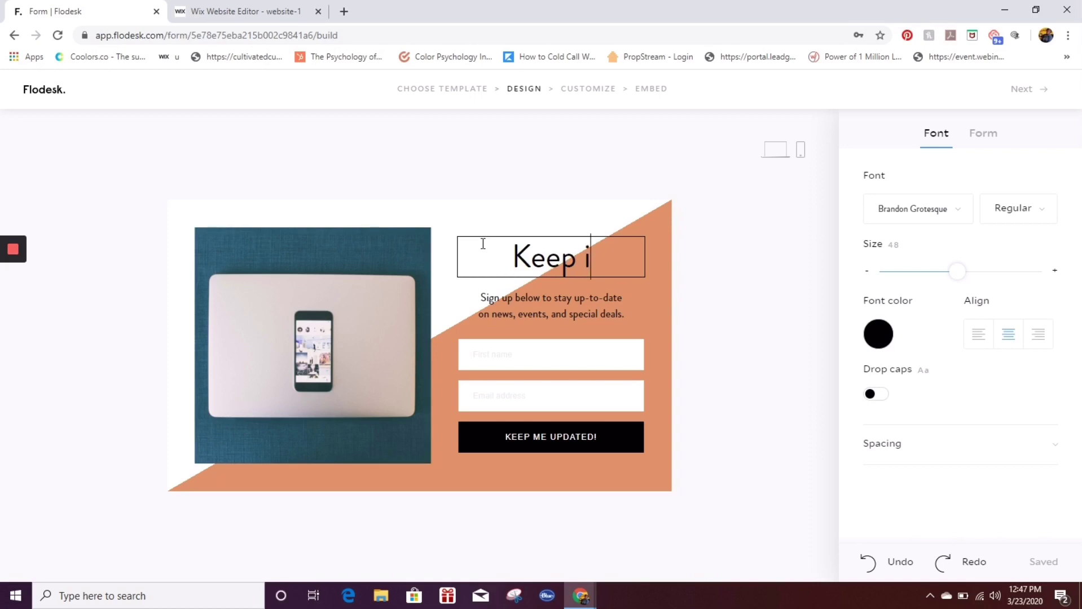
type("n touch!")
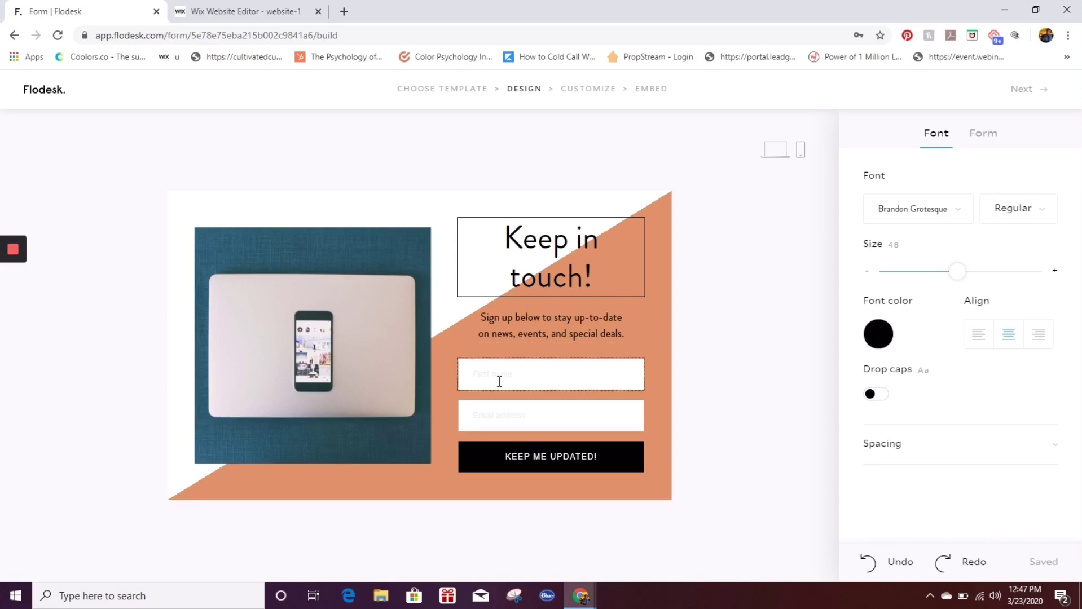
- Make the First name and Email address field text black
left_click(493, 415)
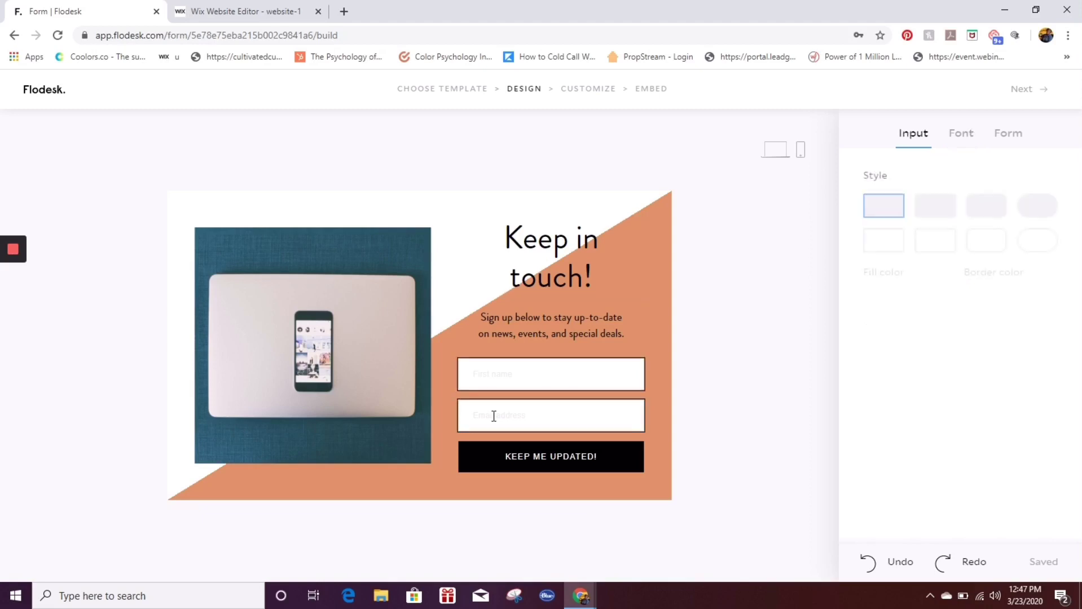
left_click(961, 135)
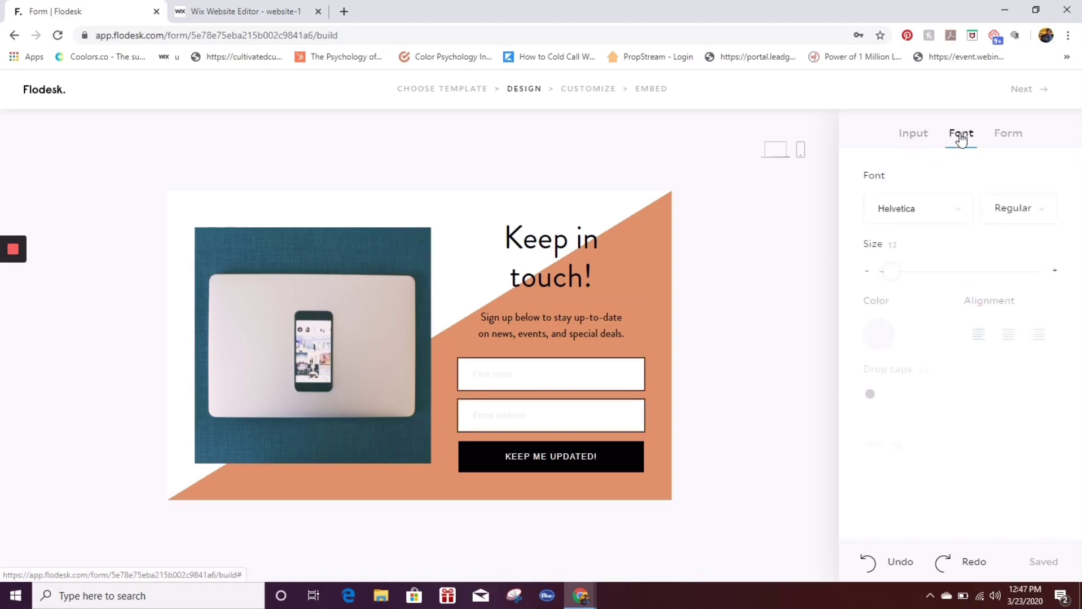
left_click(878, 337)
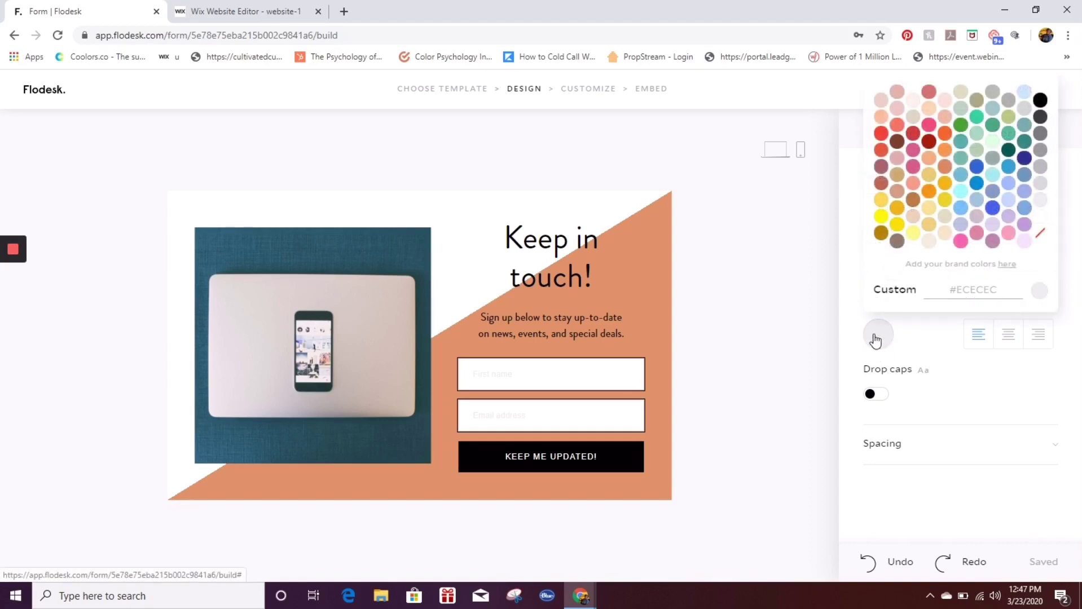
left_click(1042, 103)
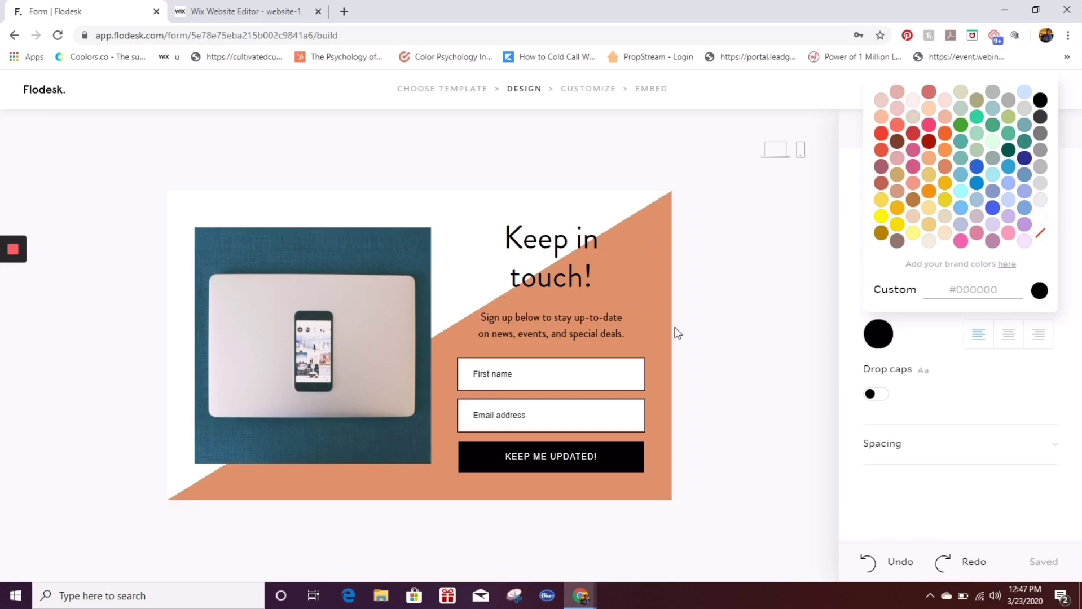
left_click(720, 396)
left_click(602, 458)
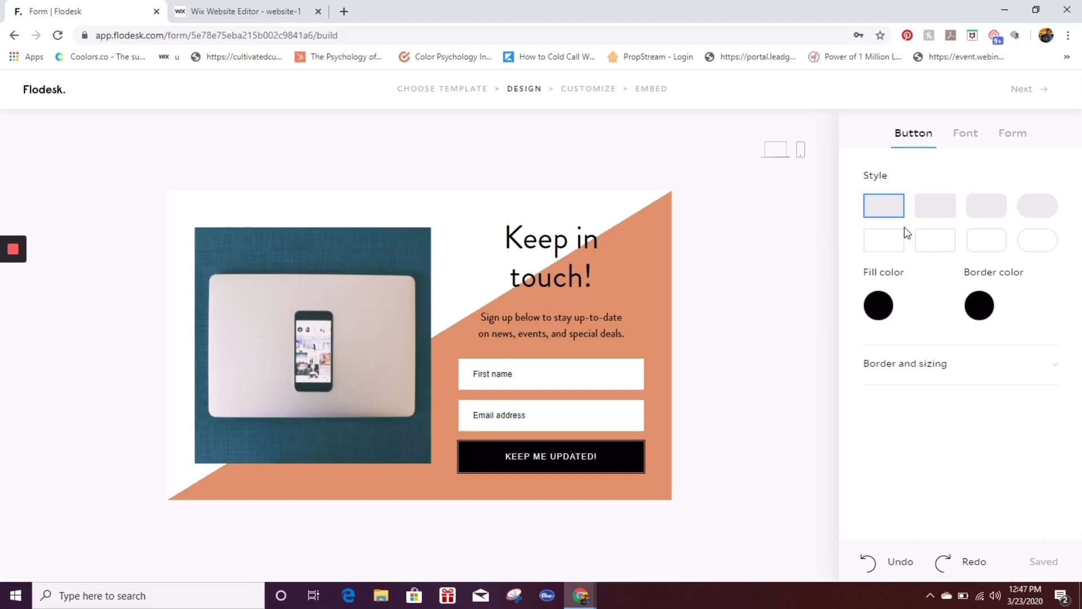
- Keep the KEEP ME UPDATED! button square-cornered after trying the pill style
left_click(1039, 211)
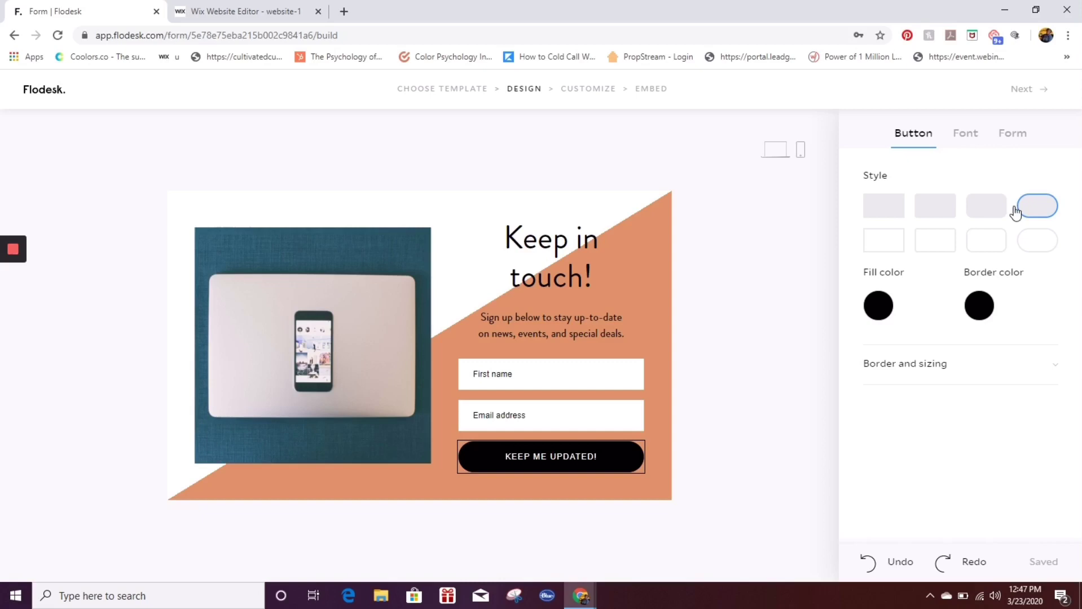
left_click(884, 211)
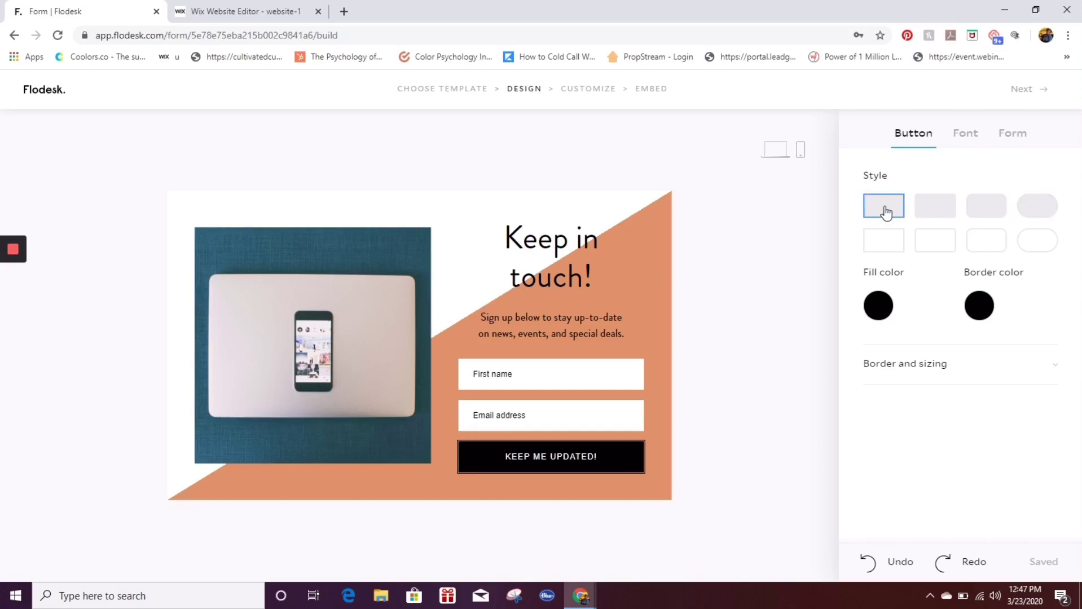
left_click(970, 138)
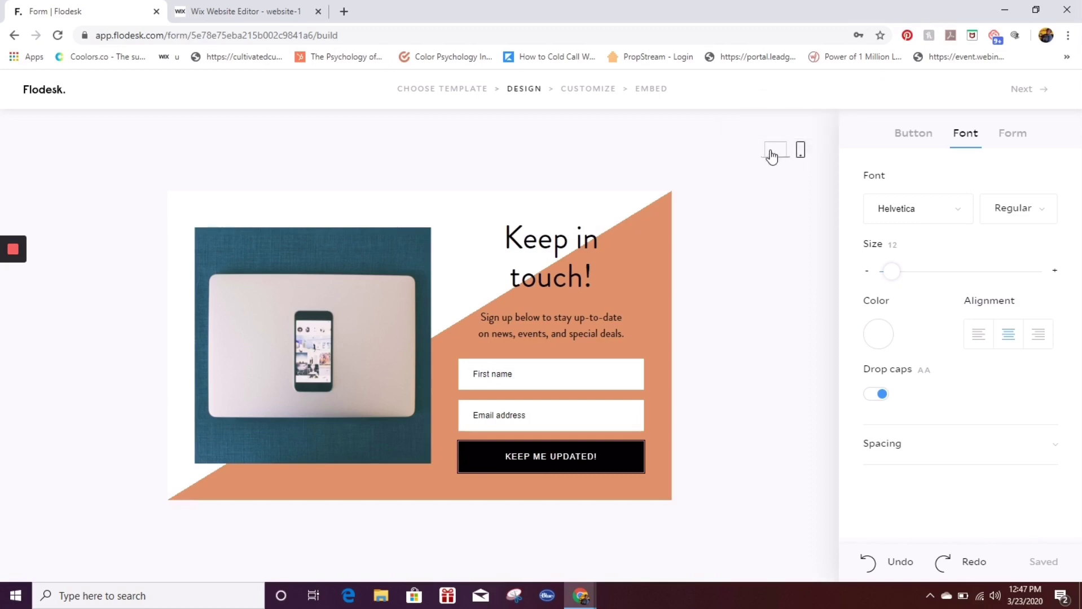
- Preview the form on mobile, then return to editing and advance to the Customize step
left_click(800, 154)
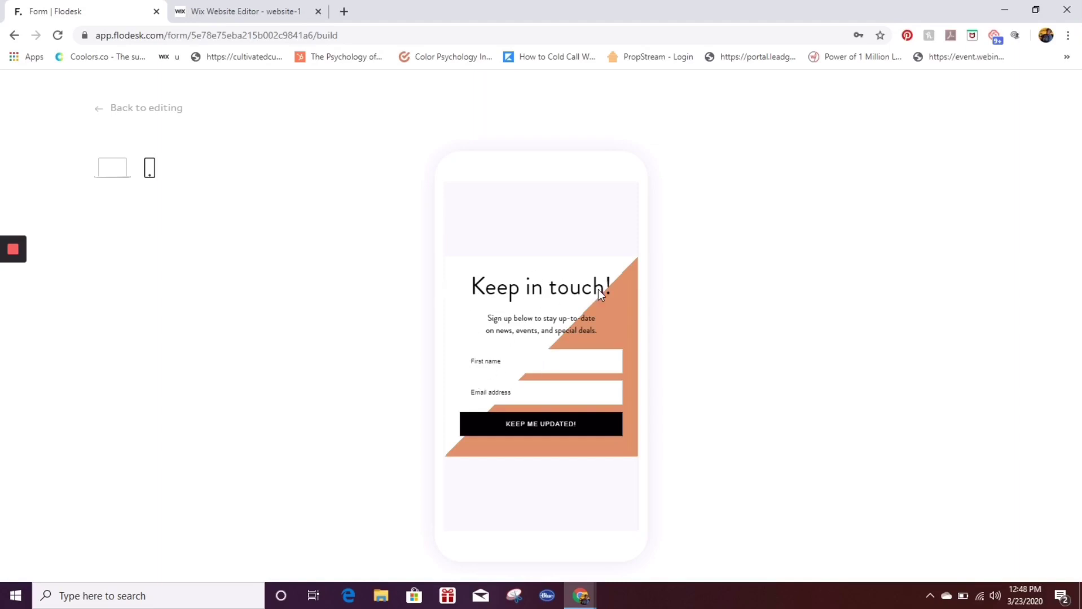
left_click(141, 108)
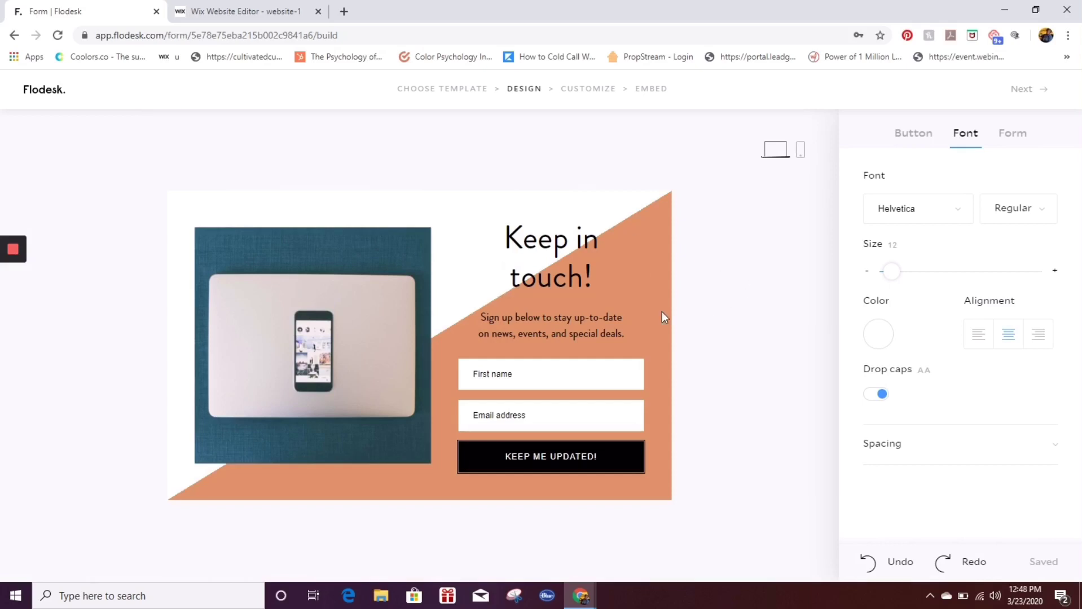
left_click(1022, 89)
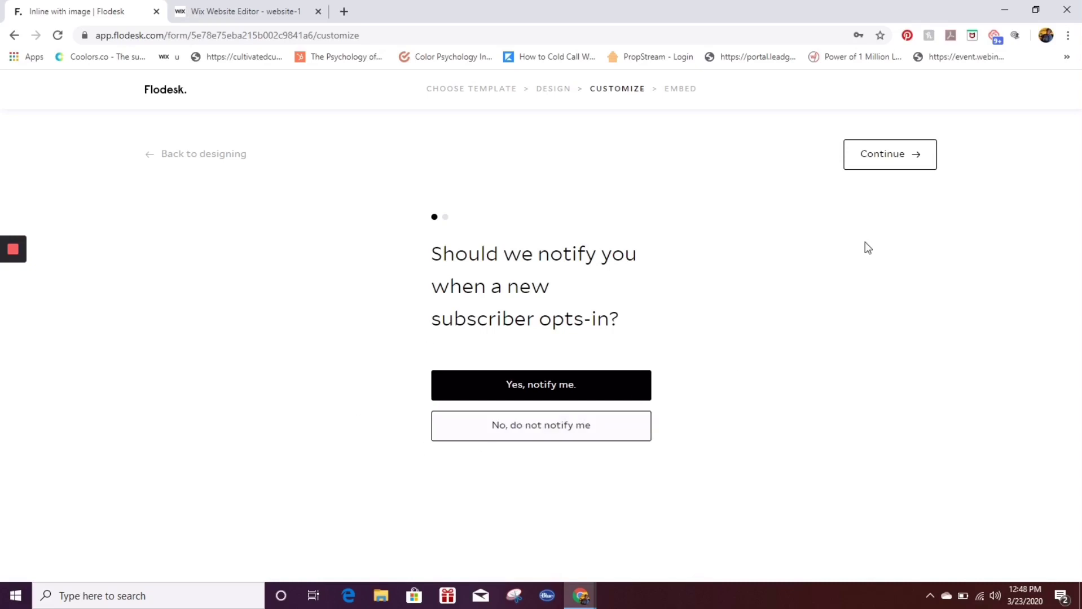
- Skip past the new-subscriber notification and after-submission questions to reach the Embed code page
left_click(873, 164)
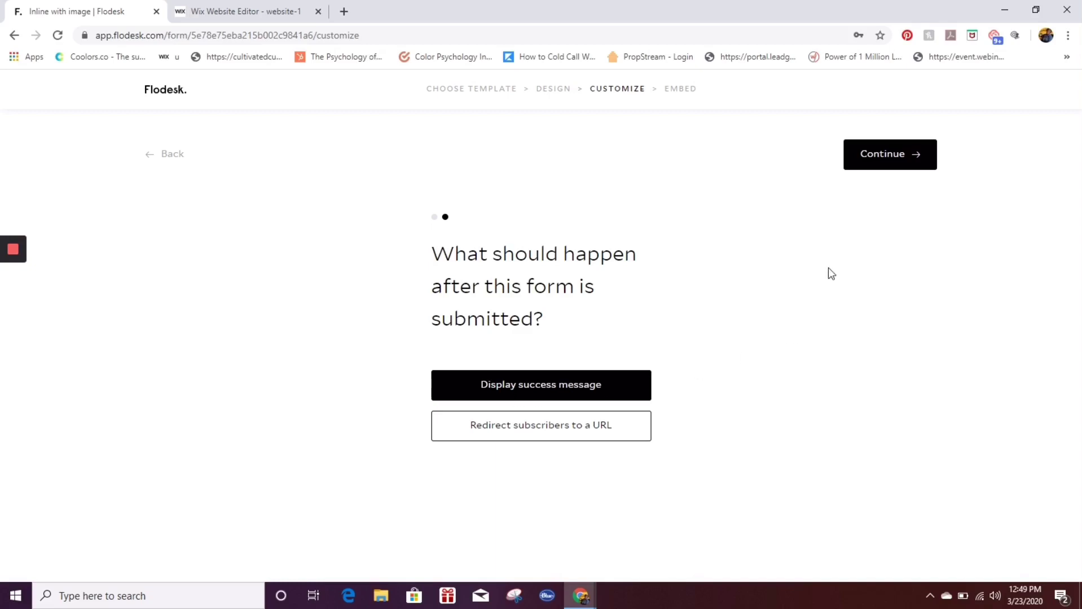
left_click(870, 163)
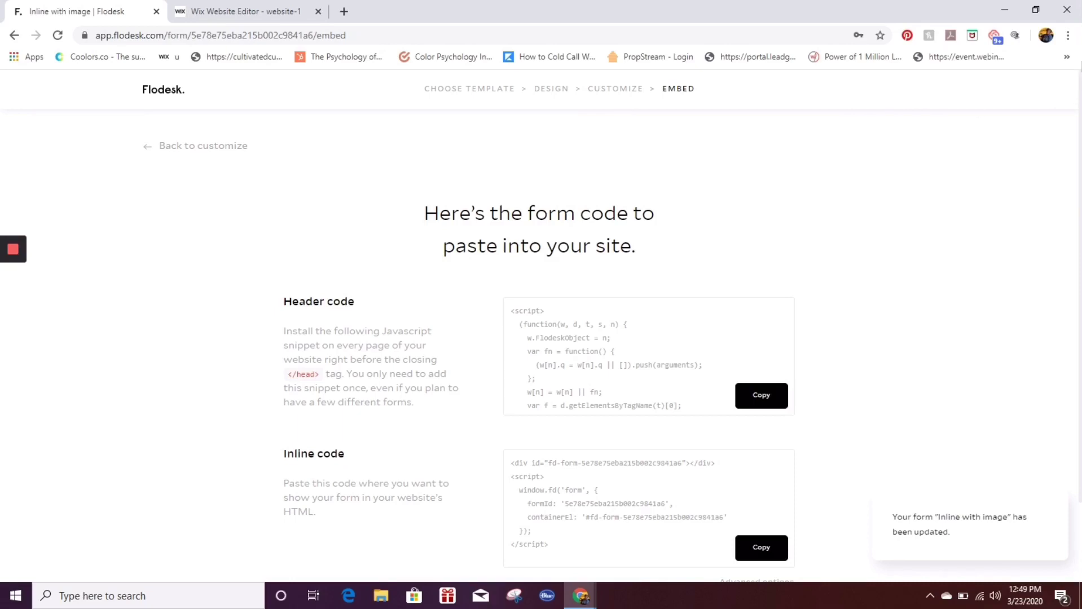
- Copy the form's raw HTML code from the advanced embed options
scroll(542, 326, "down", 2)
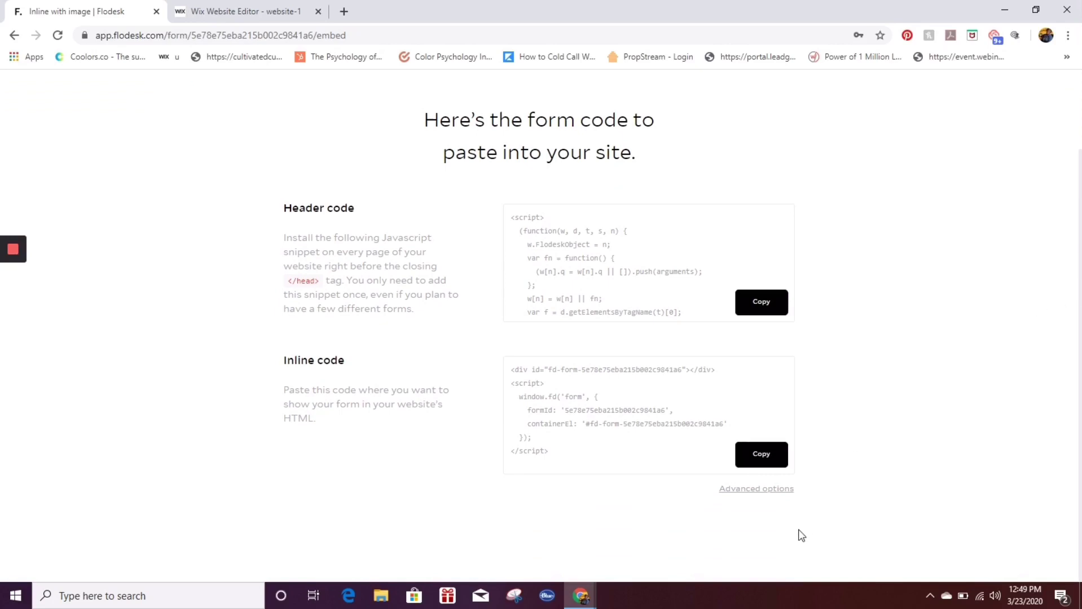
left_click(767, 490)
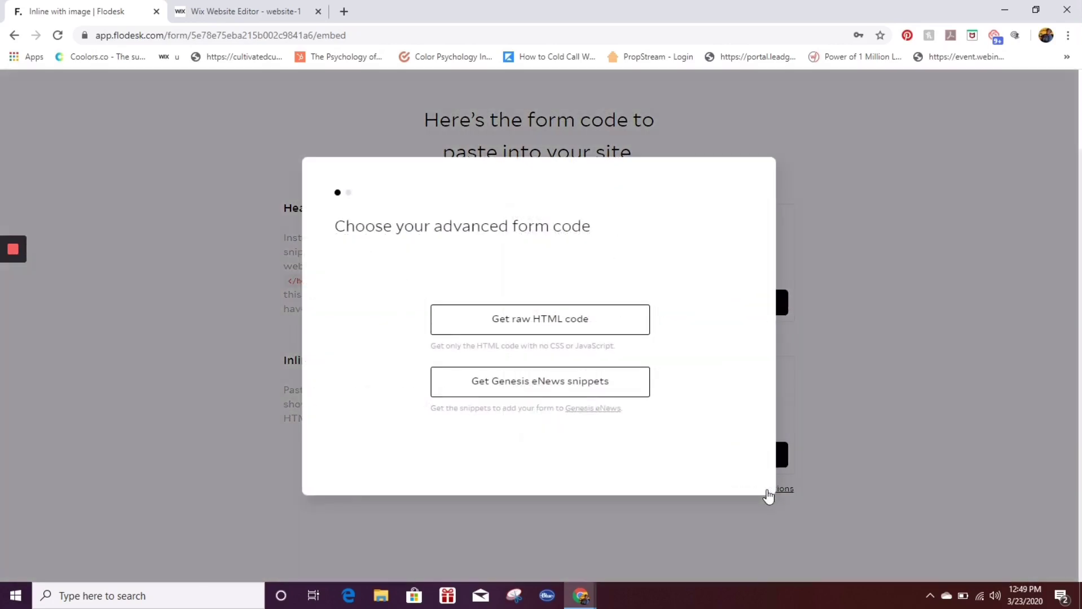
left_click(497, 326)
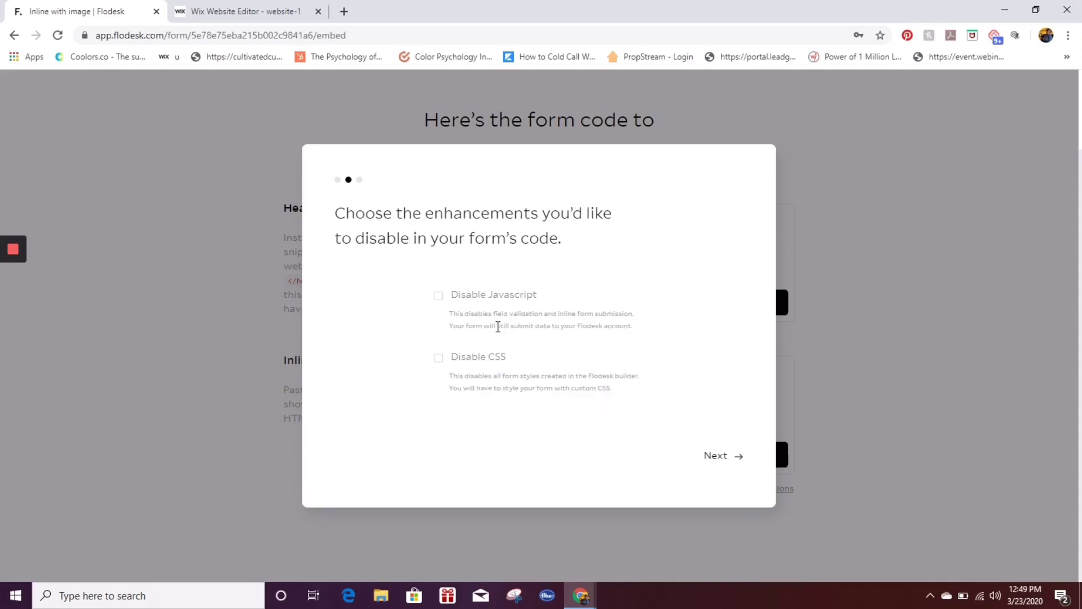
left_click(708, 460)
left_click(712, 388)
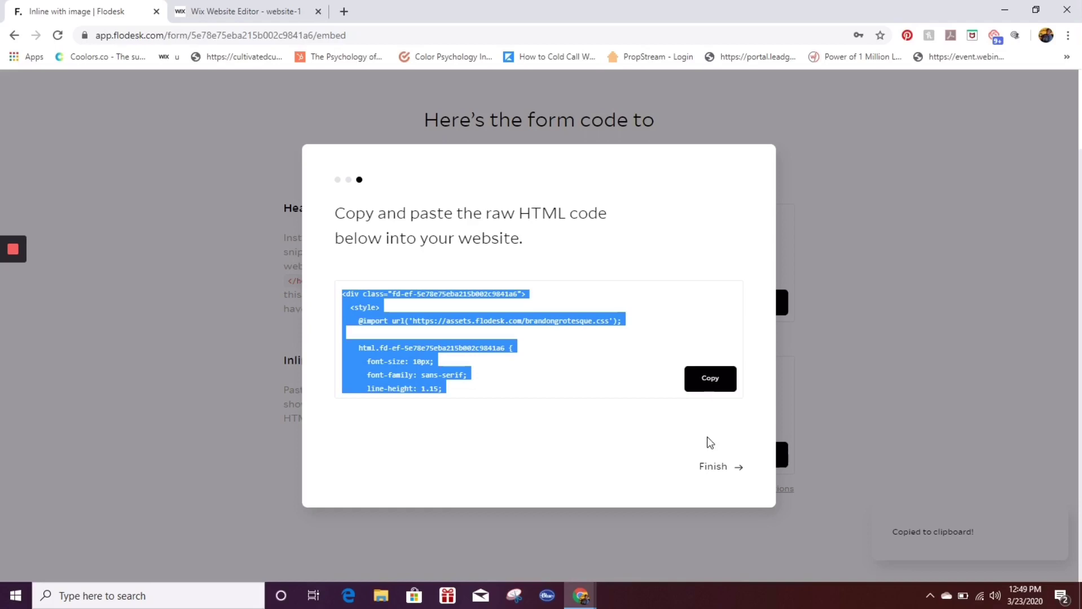
- Close the raw HTML dialog and return to the My Forms list
left_click(714, 468)
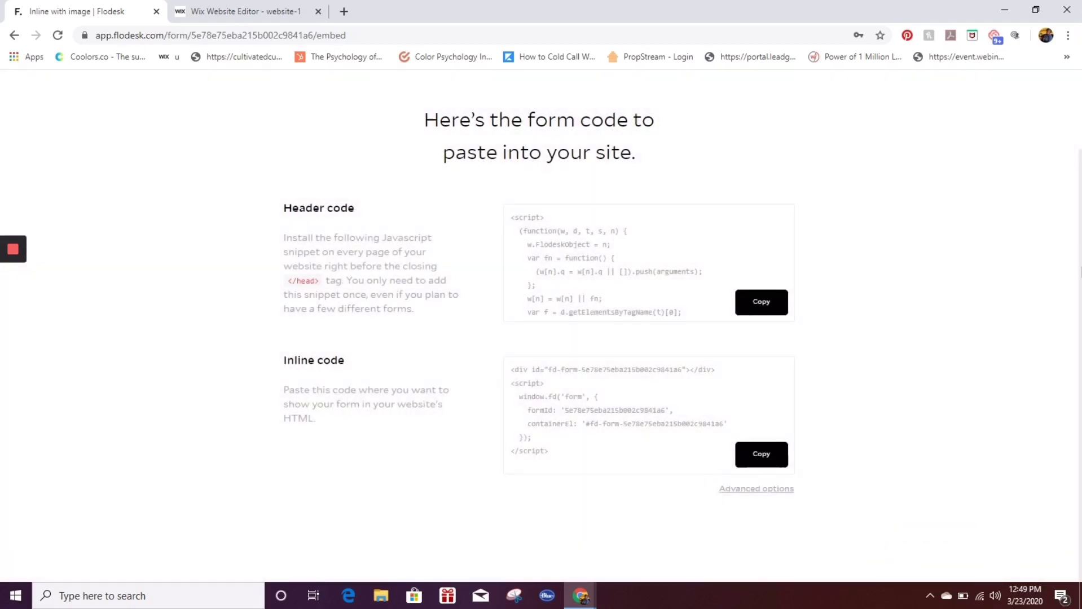
scroll(714, 469, "up", 2)
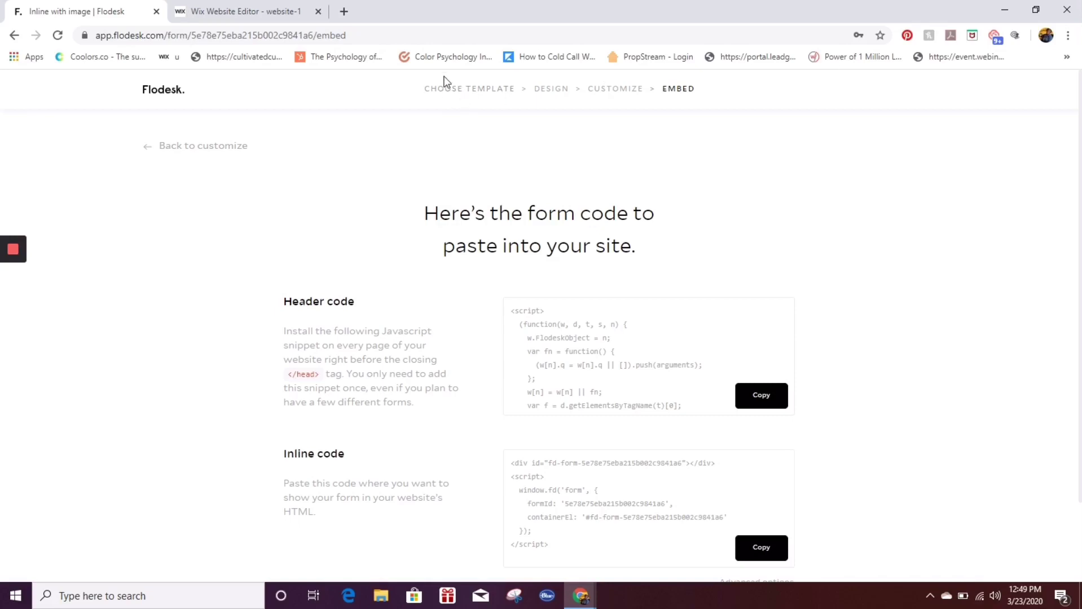
left_click(156, 92)
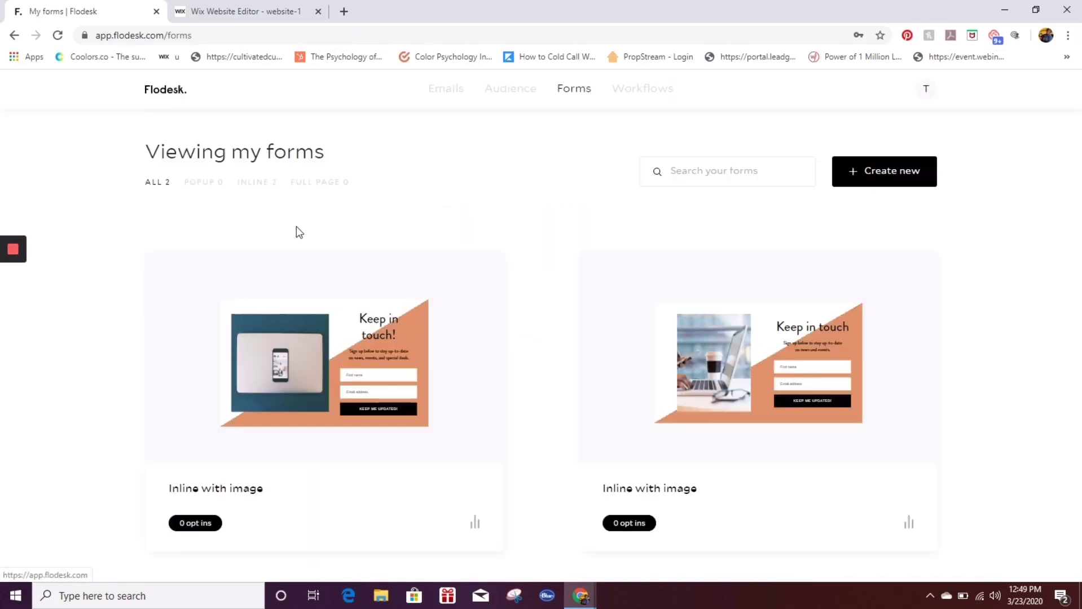
- Take the second 'Inline with image' form through Customize to its Embed page
mouse_move(788, 376)
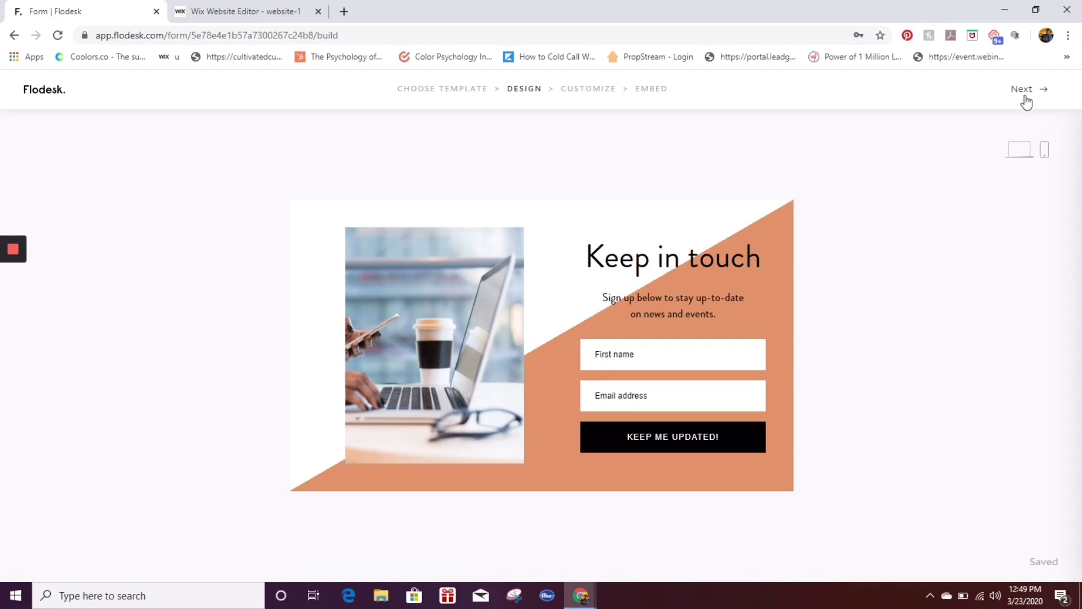
left_click(1025, 100)
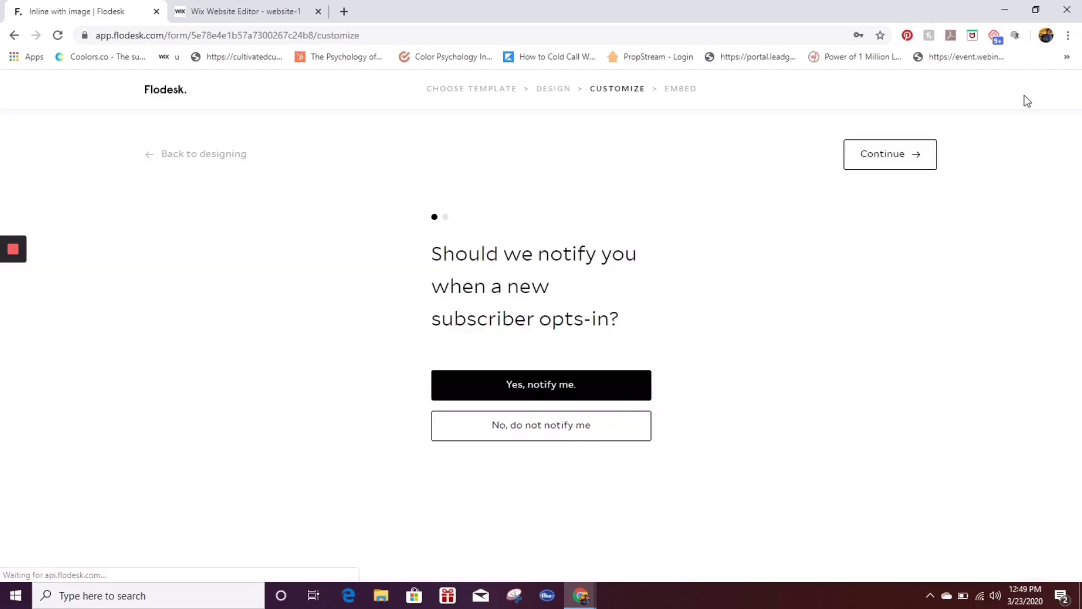
left_click(910, 154)
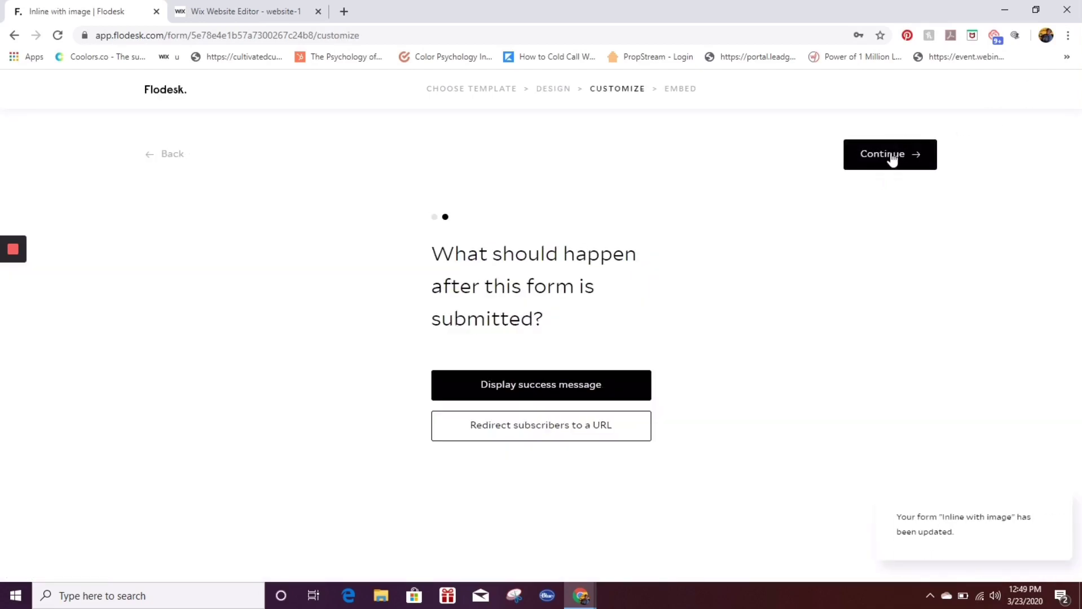
left_click(891, 159)
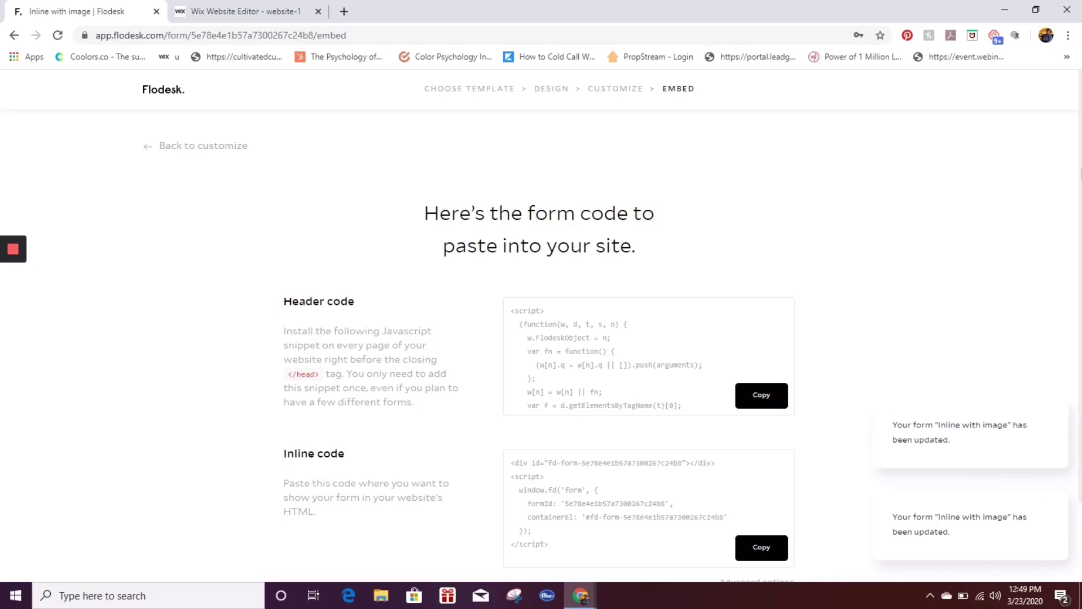
- Copy the orange-diagonal form's raw HTML code, then switch to the Wix editor
scroll(756, 452, "down", 2)
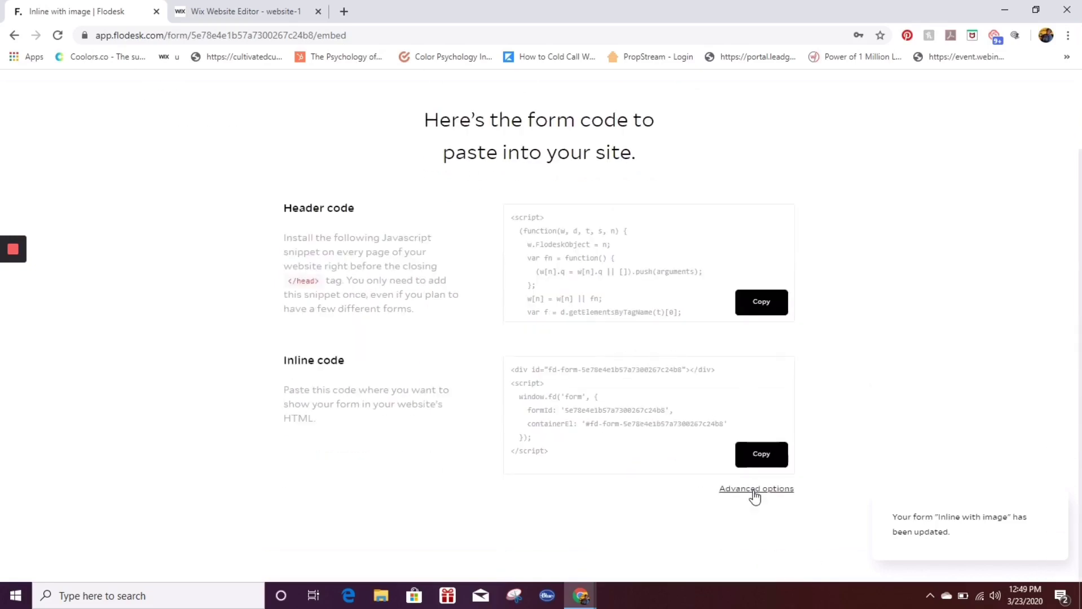
left_click(755, 492)
left_click(569, 315)
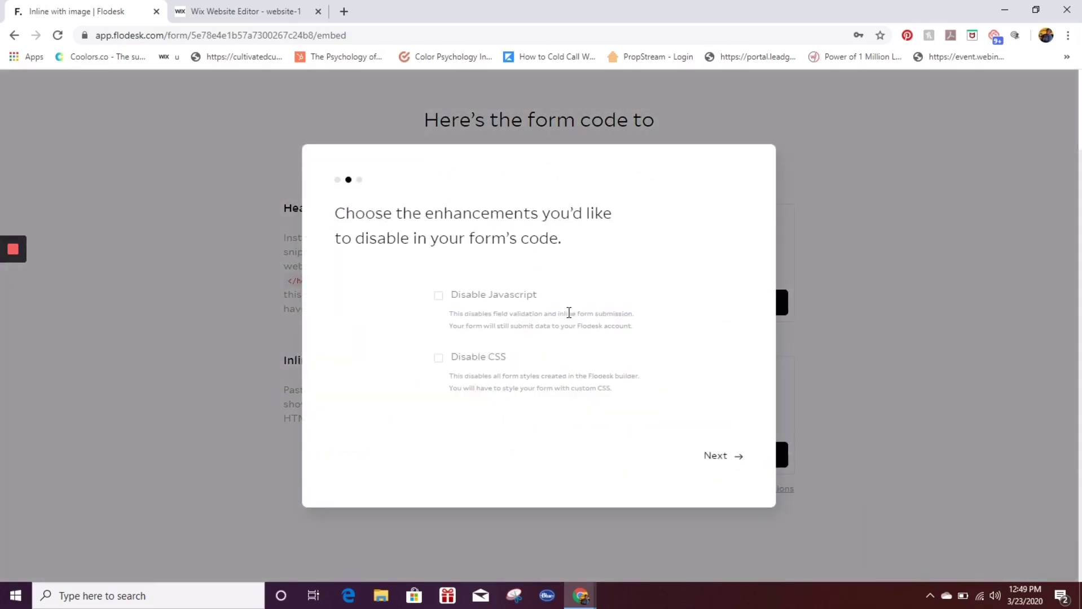
left_click(713, 458)
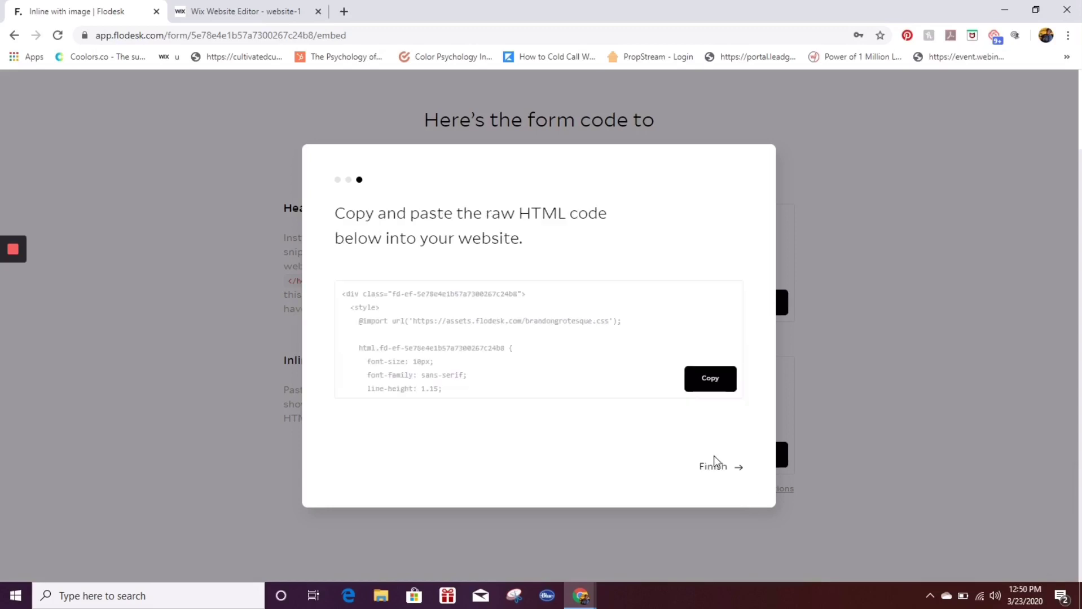
left_click(697, 389)
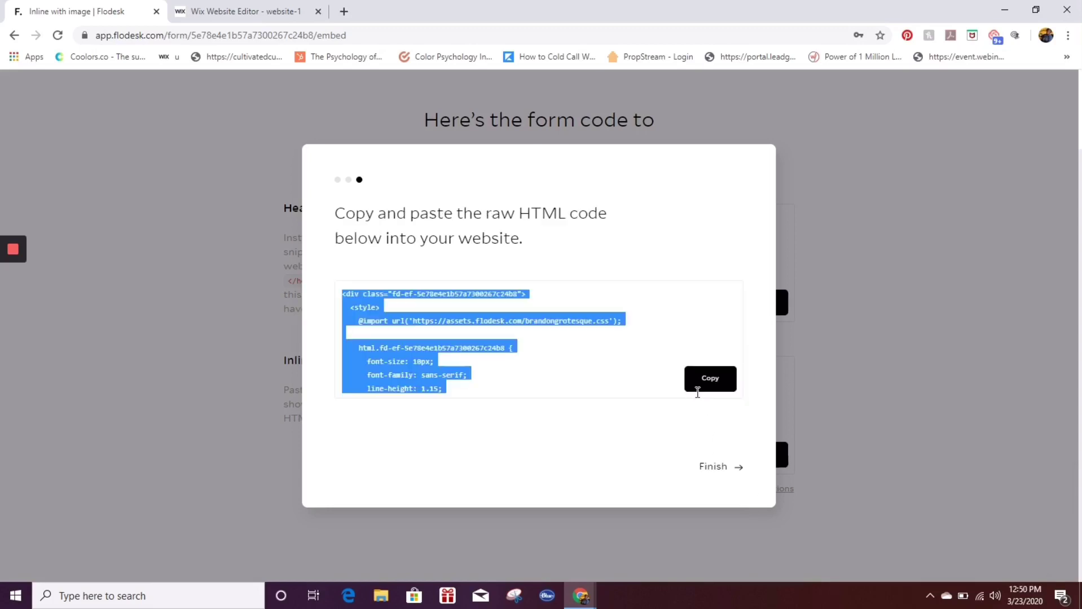
left_click(710, 473)
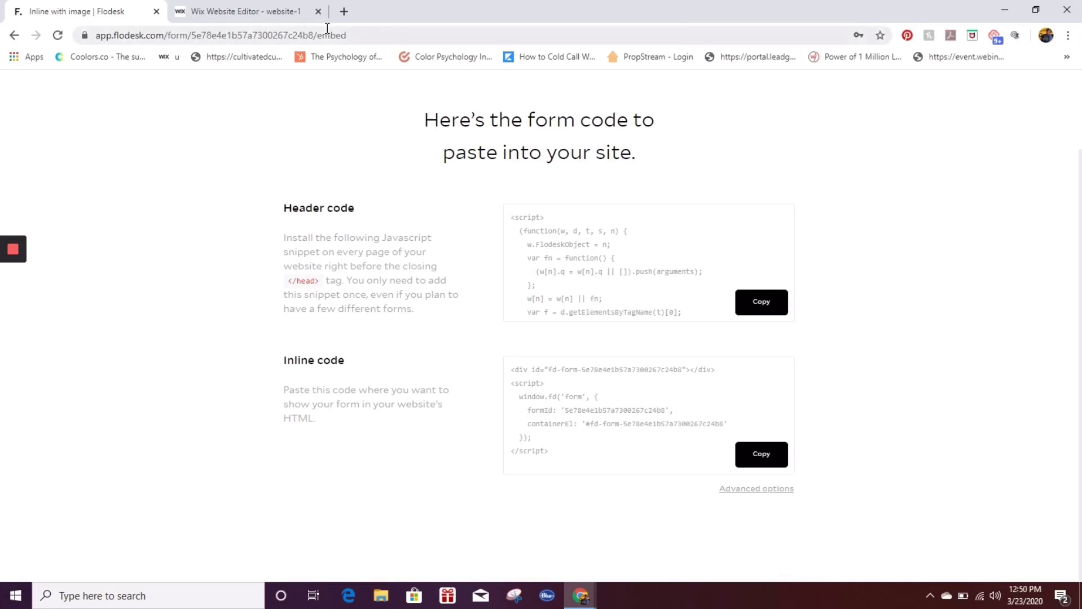
left_click(243, 11)
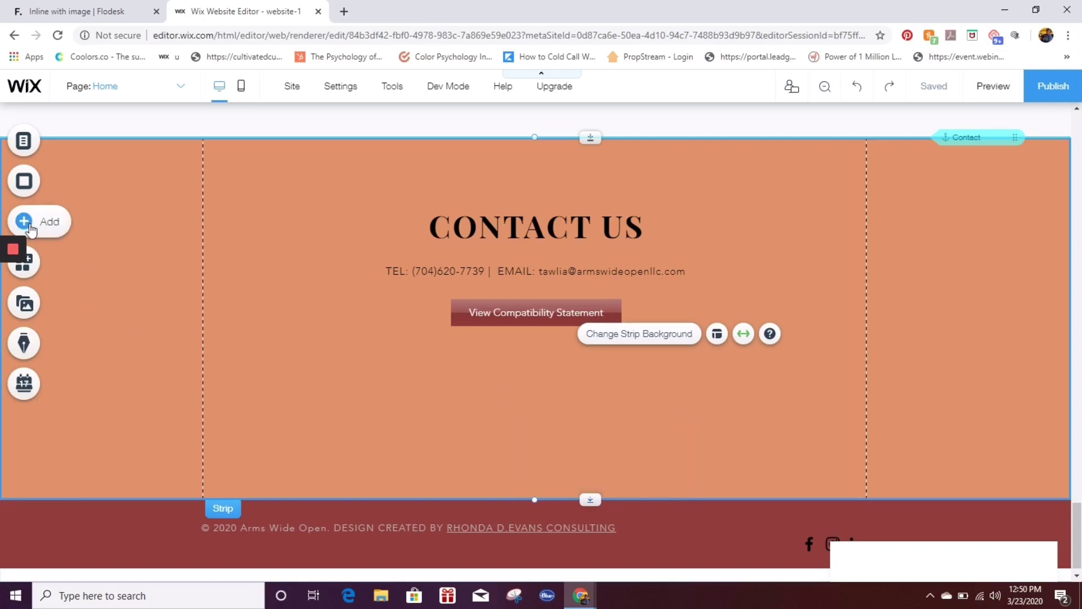
- Add an HTML iframe element from More > Custom Embeds to the Contact Us section
left_click(24, 223)
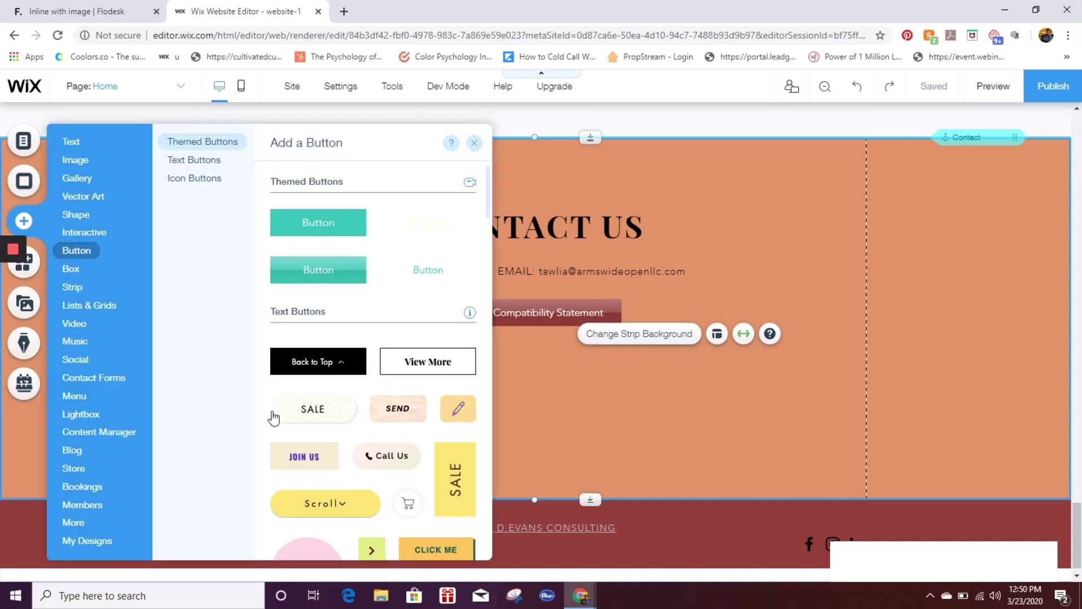
left_click(74, 523)
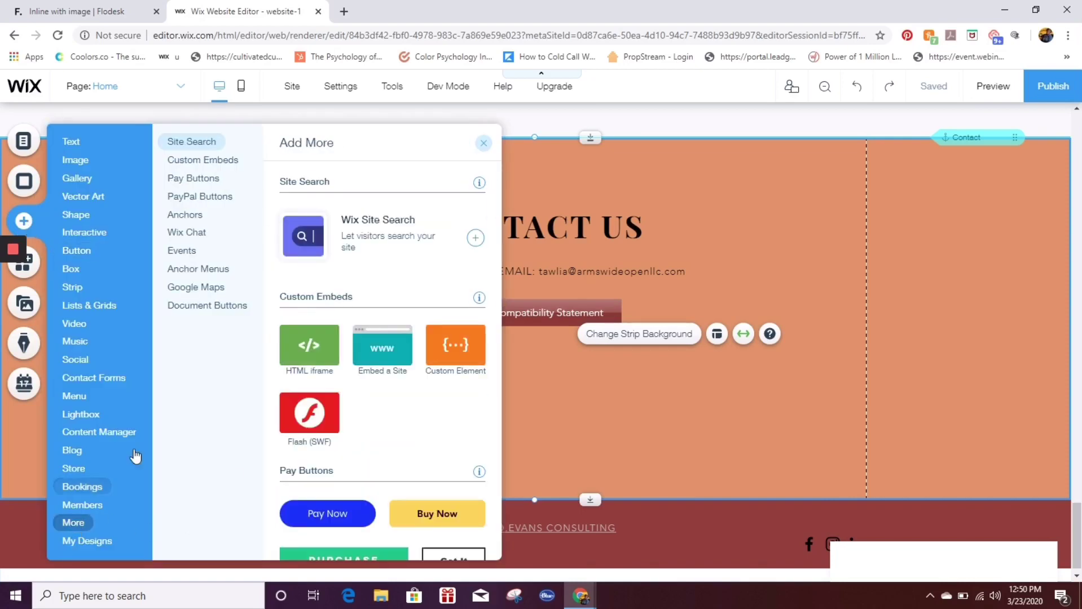
left_click(190, 198)
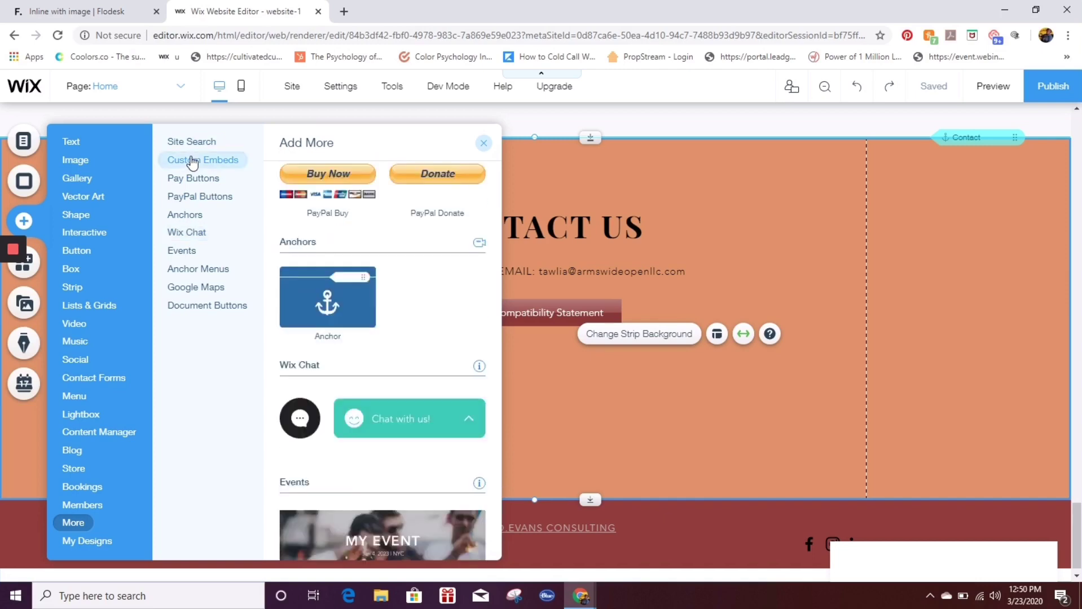
left_click(192, 161)
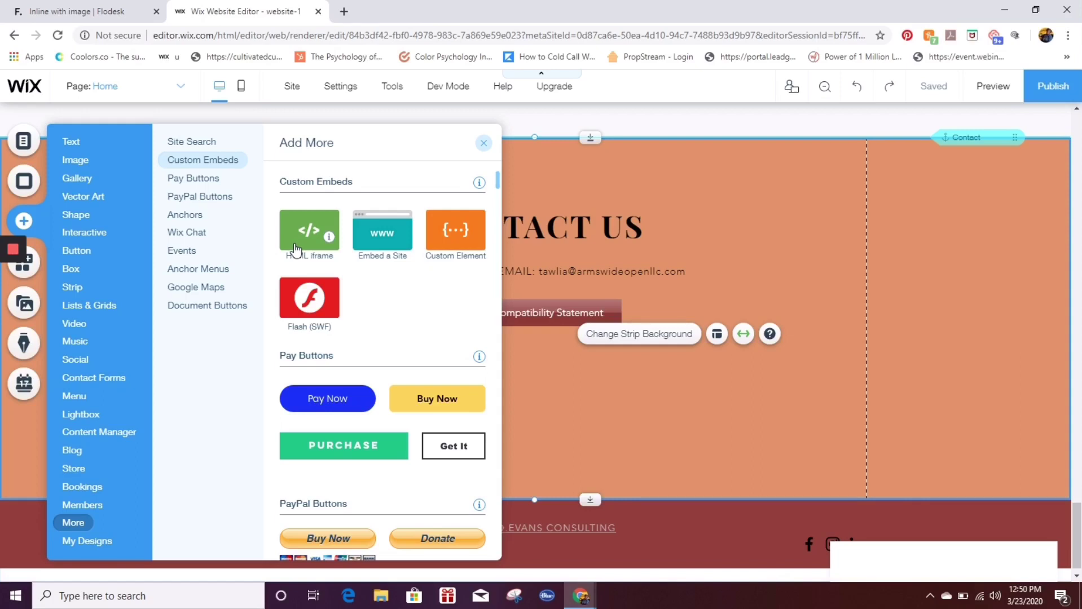
left_click(298, 249)
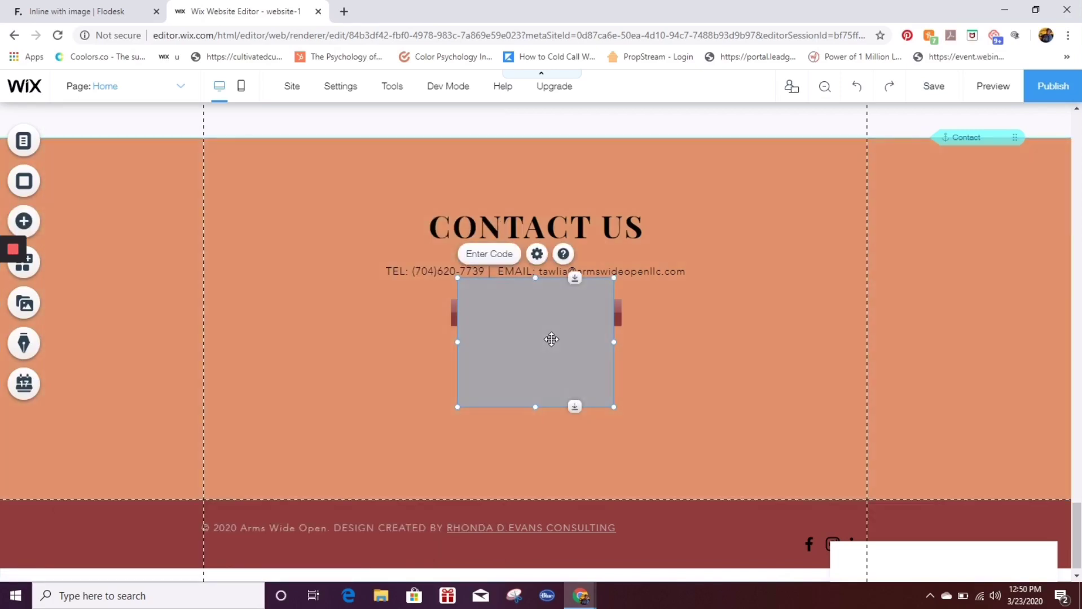
- Move the HTML box below the Compatibility Statement button and paste in the Flodesk form code
left_click_drag(551, 338, 551, 406)
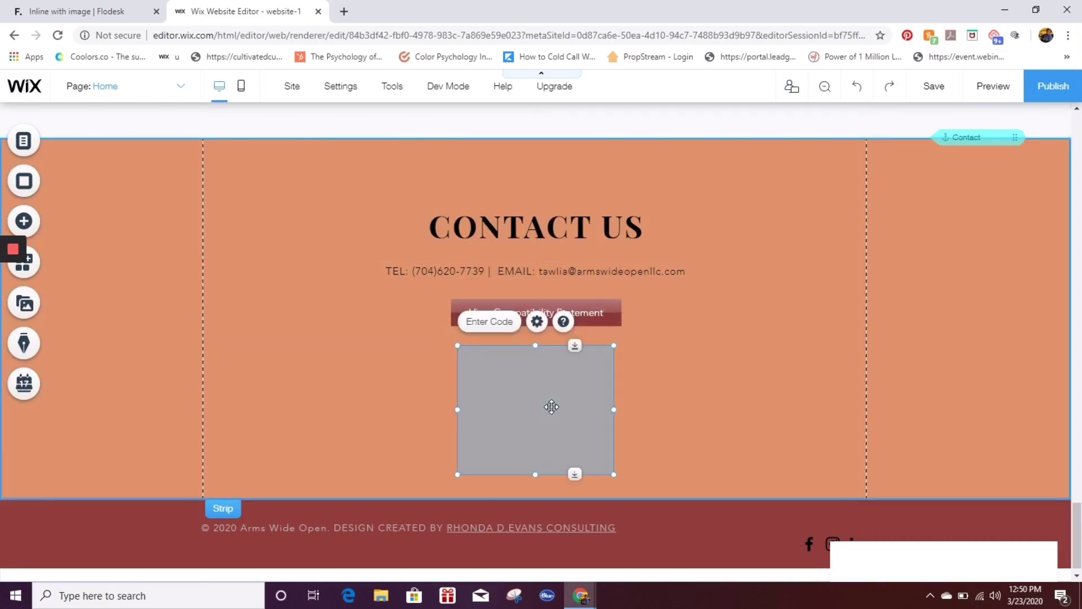
left_click(510, 325)
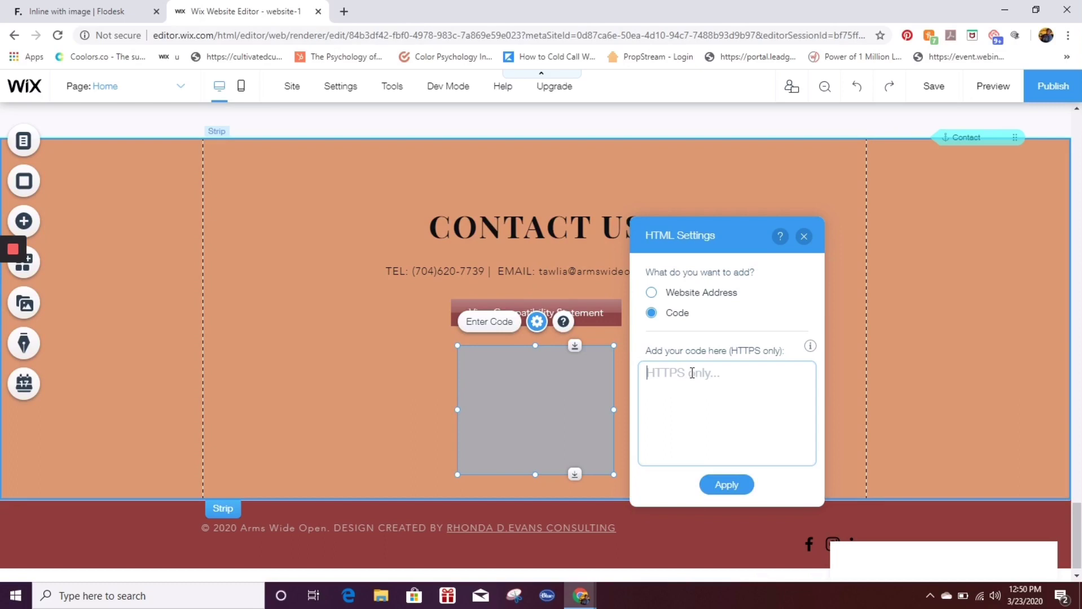
key("ctrl+v")
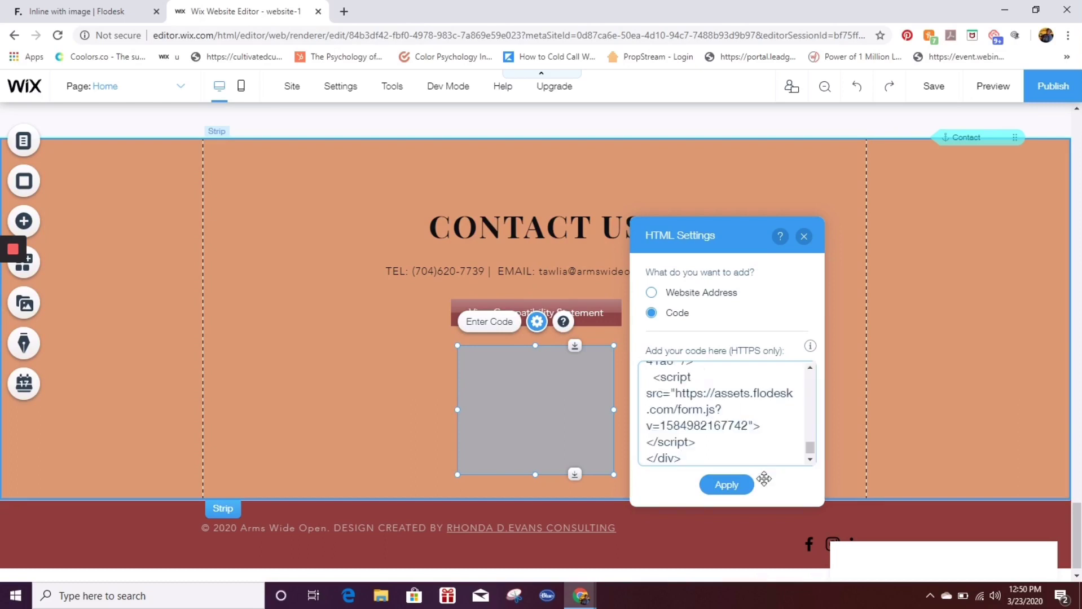
left_click(741, 485)
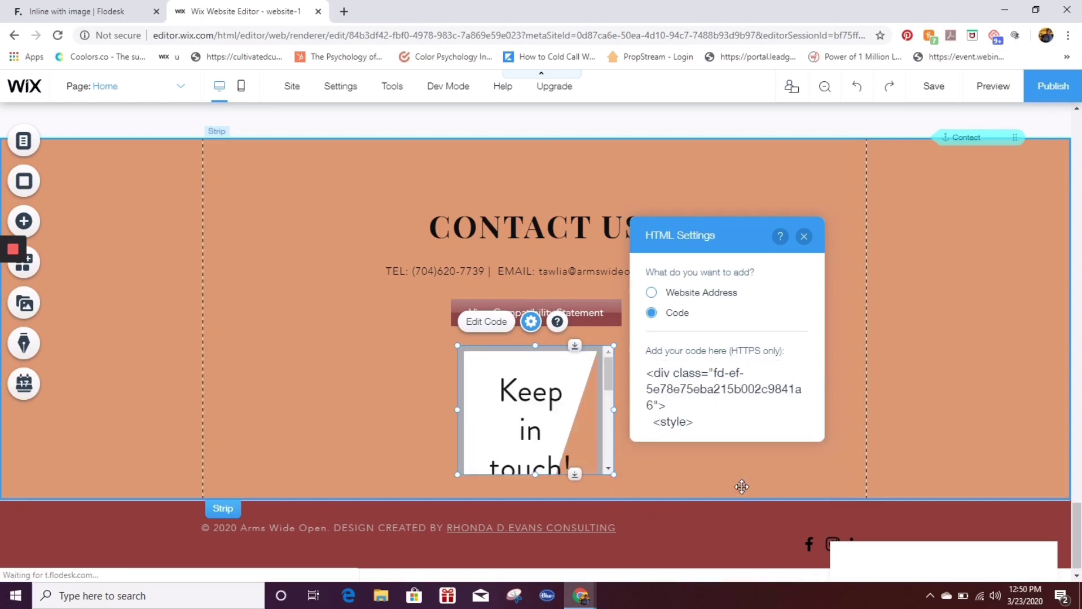
left_click(803, 237)
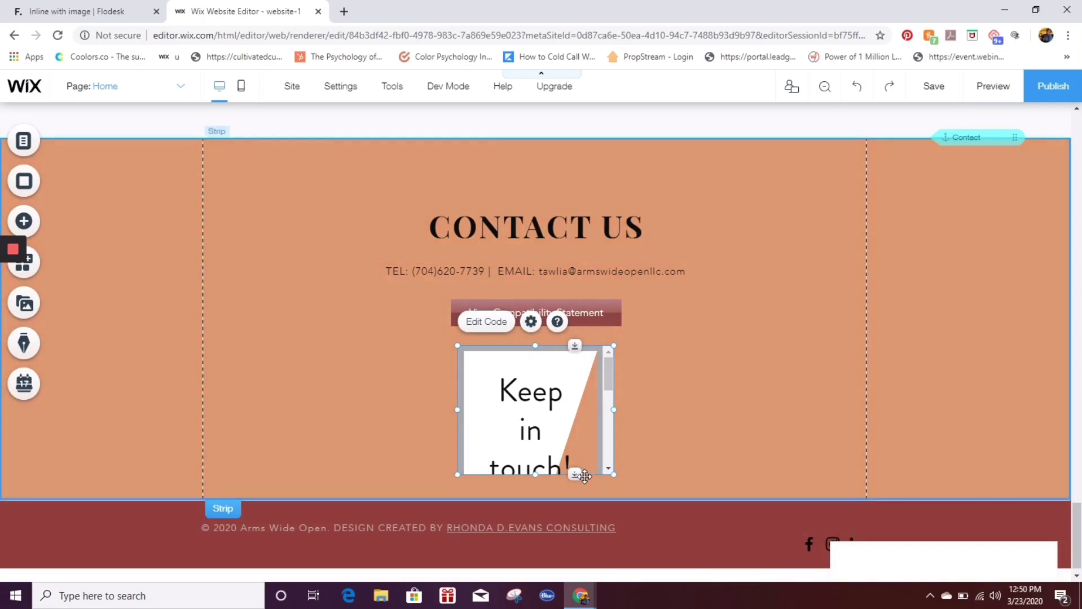
- Stretch the HTML box taller and wider to about 709 × 454, revealing the KEEP ME UPDATED! button
left_click_drag(574, 476, 576, 572)
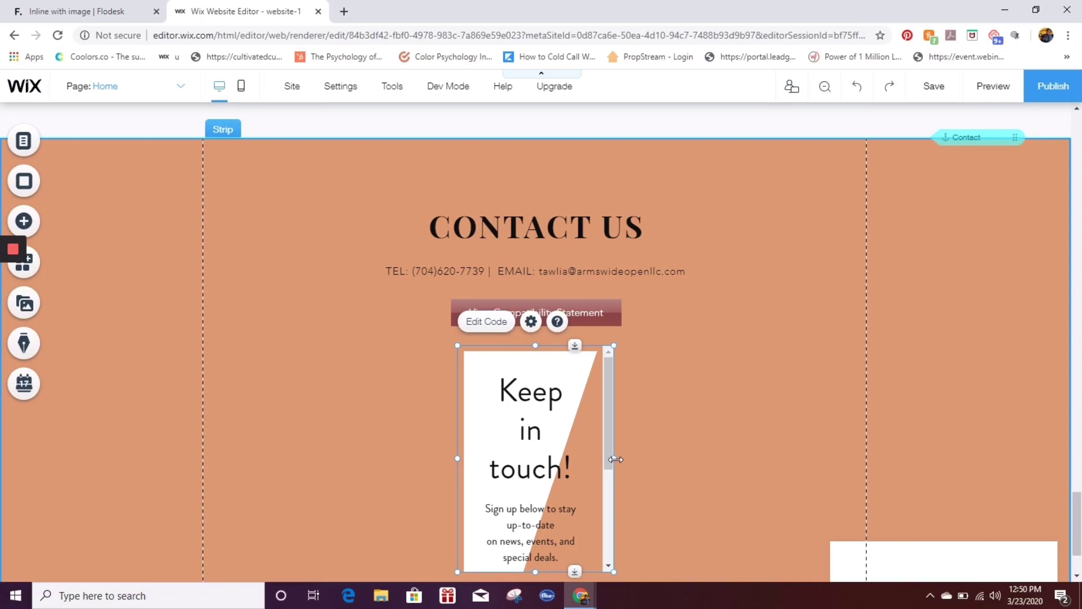
left_click_drag(615, 460, 771, 465)
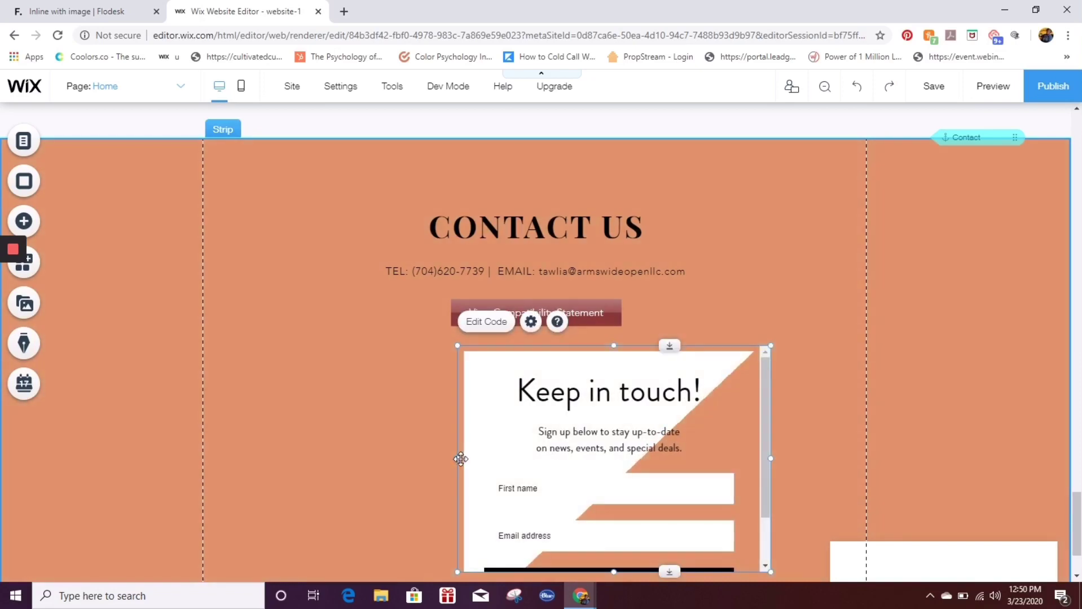
left_click_drag(457, 460, 291, 458)
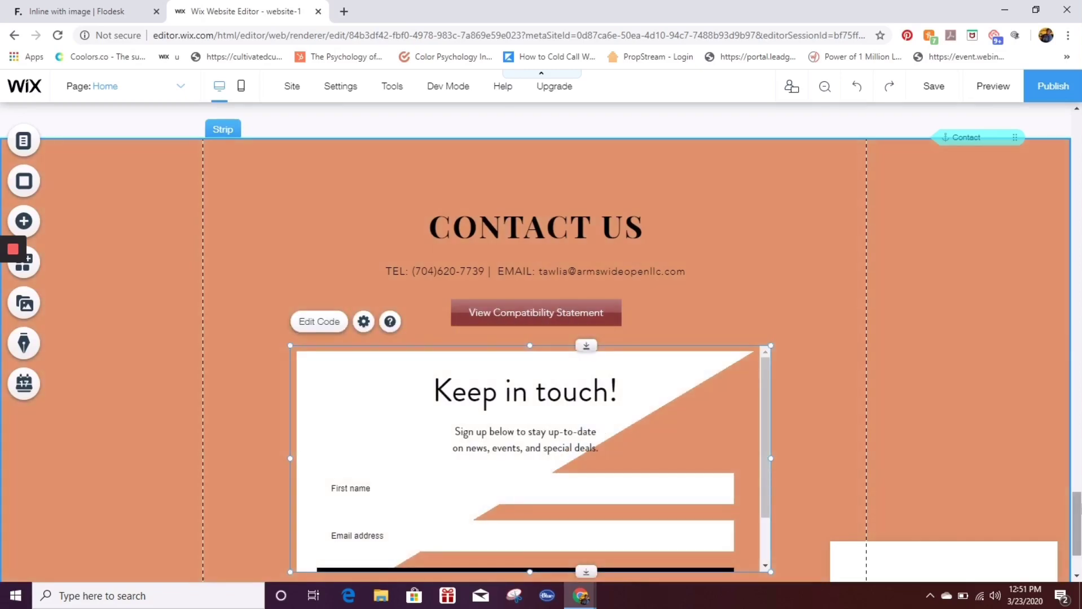
scroll(621, 479, "down", 2)
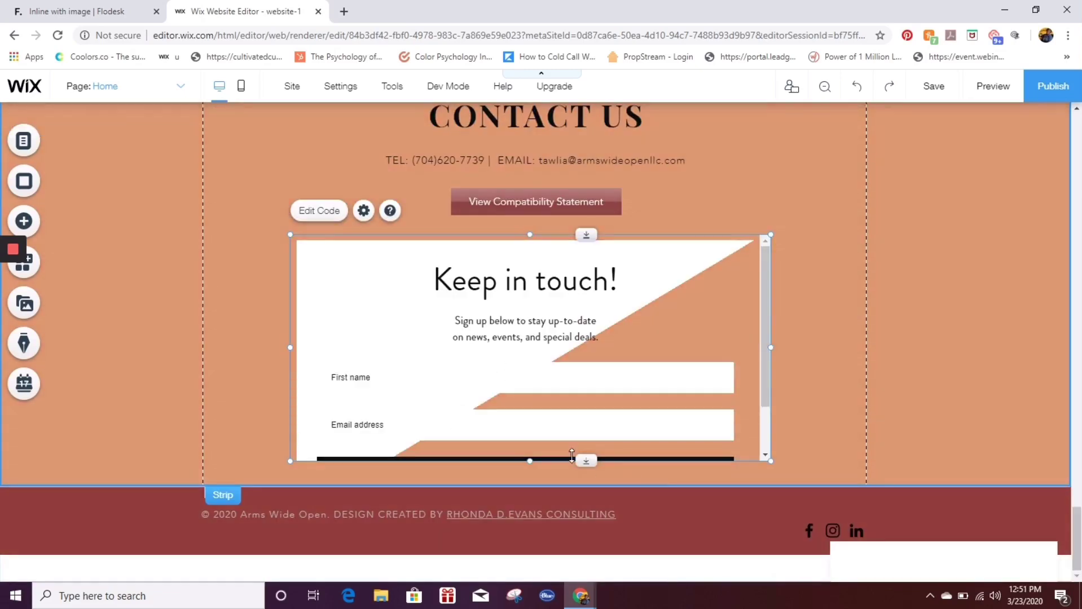
left_click_drag(585, 461, 589, 543)
- Deselect the enlarged Keep in touch! form box in the Contact Us section
left_click(835, 406)
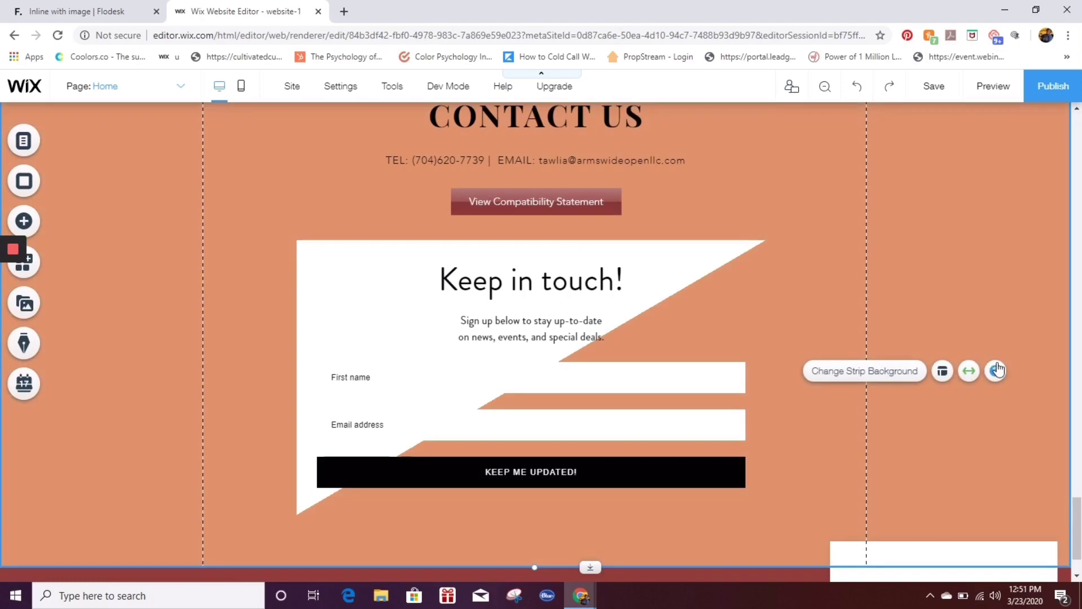